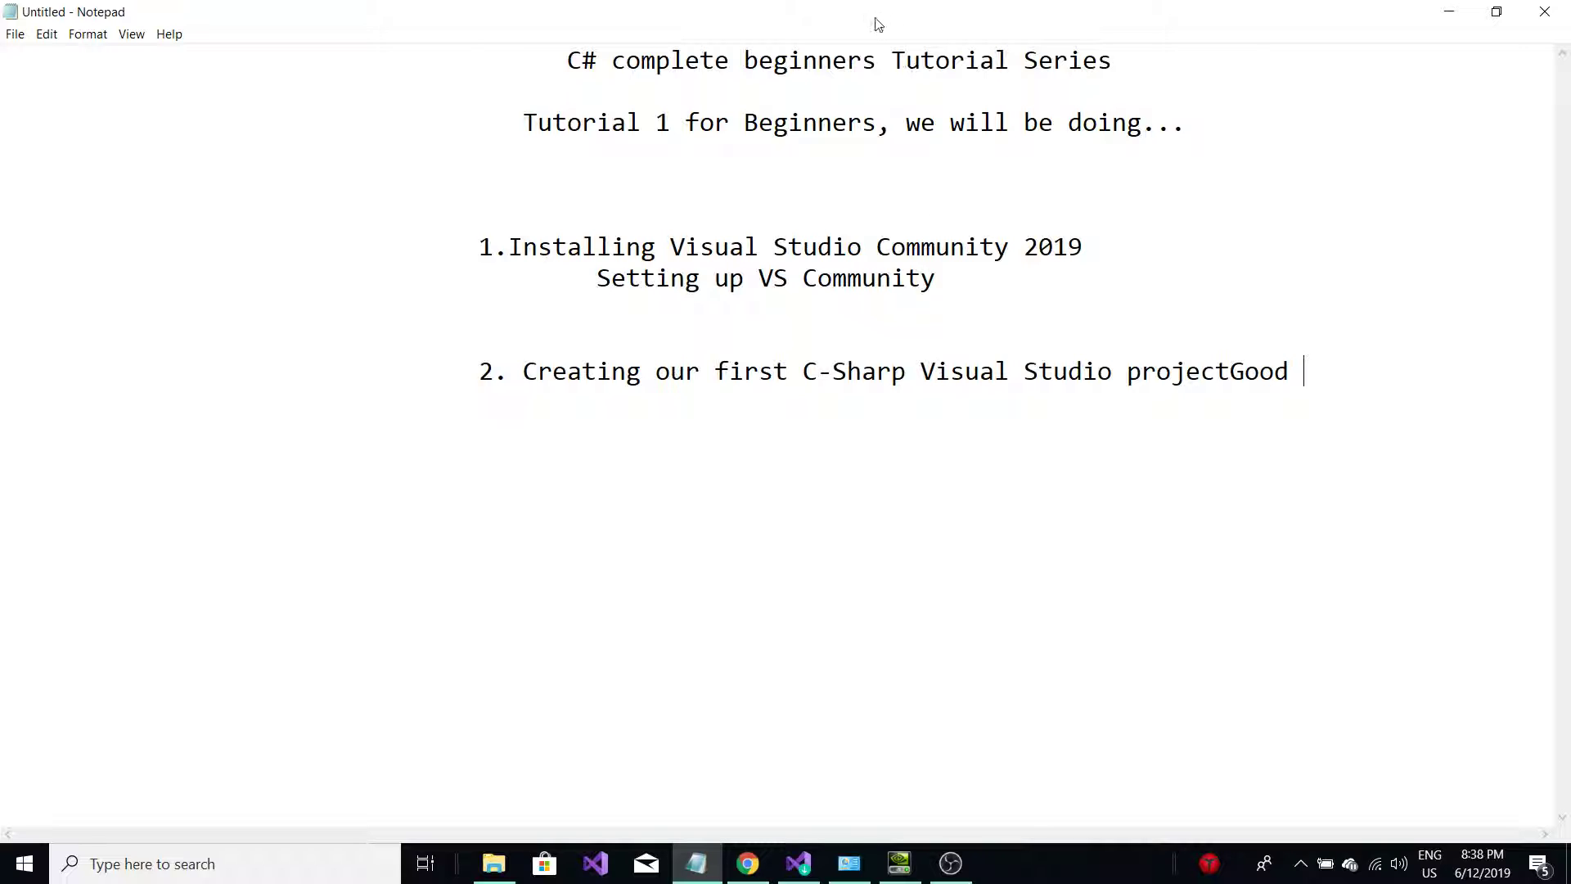
Step: Examine the tutorial outline in the note, from the series title through the Visual Studio installation and first-project items
{"action": "double_click", "coordinate": [587, 71]}
{"action": "left_click", "coordinate": [648, 73]}
{"action": "left_click_drag", "start_coordinate": [759, 57], "coordinate": [832, 59]}
{"action": "left_click", "coordinate": [657, 57]}
{"action": "left_click_drag", "start_coordinate": [933, 49], "coordinate": [1378, 66]}
{"action": "left_click", "coordinate": [624, 80]}
{"action": "left_click", "coordinate": [484, 140]}
{"action": "left_click", "coordinate": [456, 251]}
{"action": "left_click_drag", "start_coordinate": [475, 262], "coordinate": [1105, 235]}
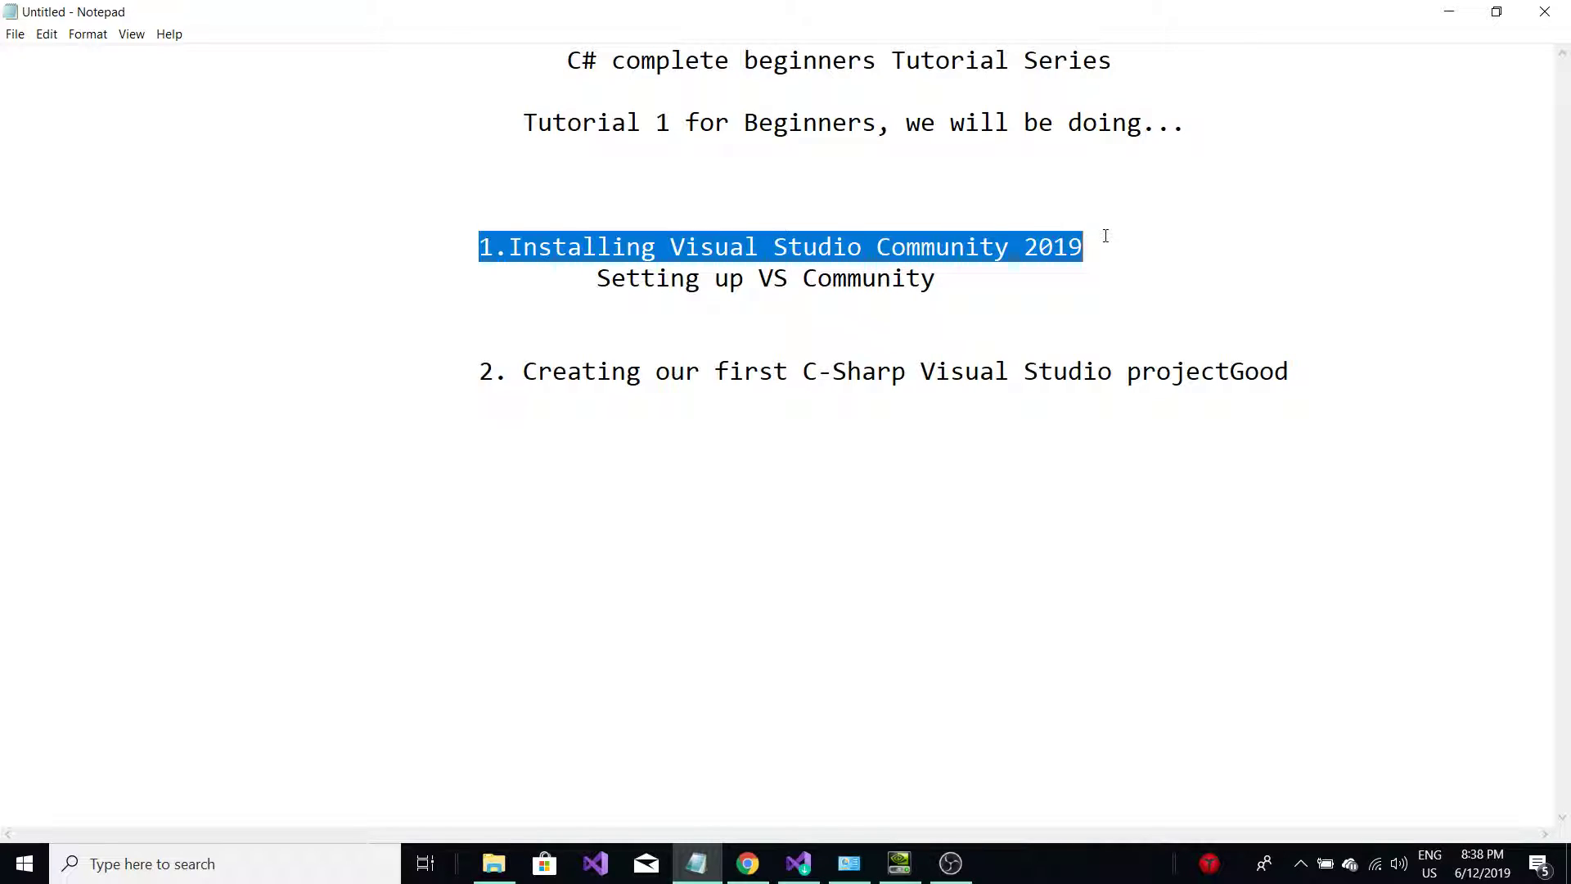
{"action": "left_click", "coordinate": [964, 288]}
{"action": "left_click_drag", "start_coordinate": [949, 280], "coordinate": [597, 280]}
{"action": "left_click", "coordinate": [544, 351]}
{"action": "left_click_drag", "start_coordinate": [505, 370], "coordinate": [1327, 383]}
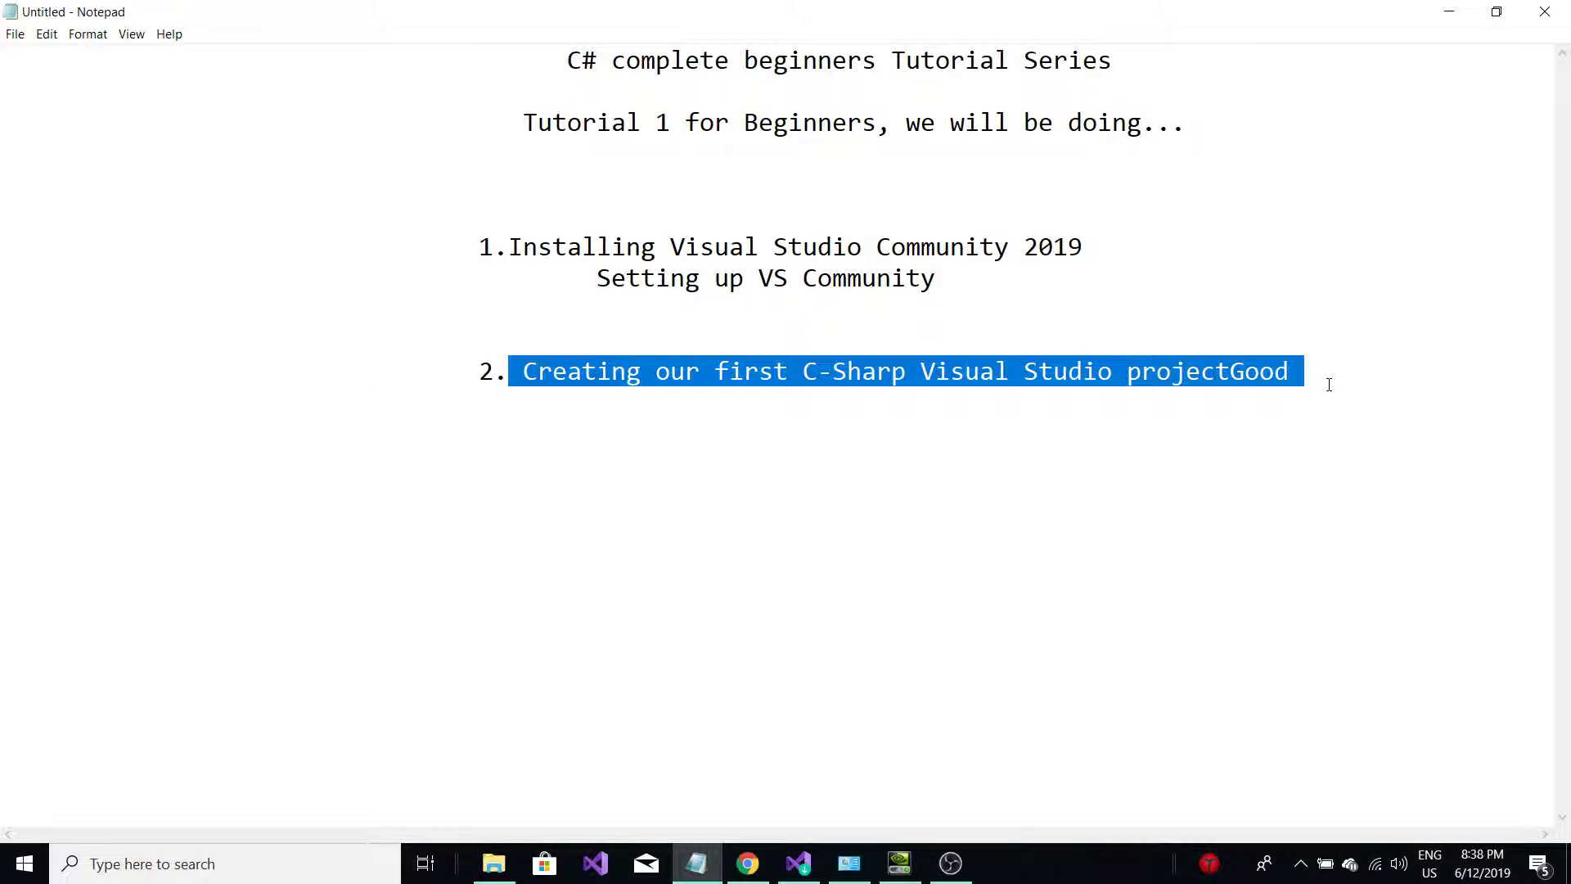
{"action": "left_click", "coordinate": [1220, 373]}
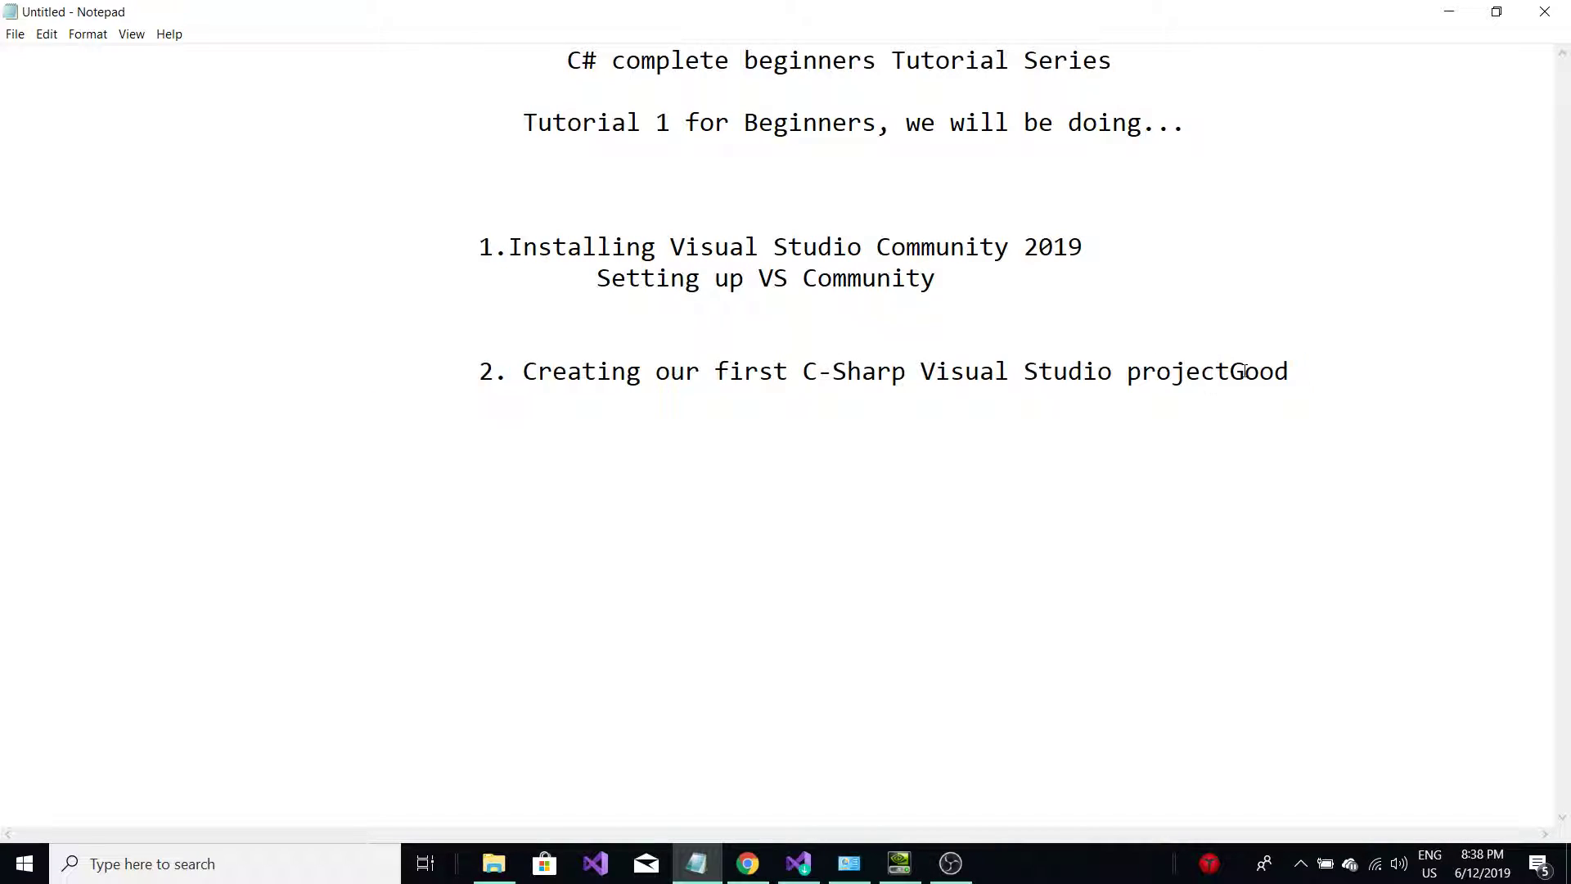
{"action": "double_click", "coordinate": [1242, 371]}
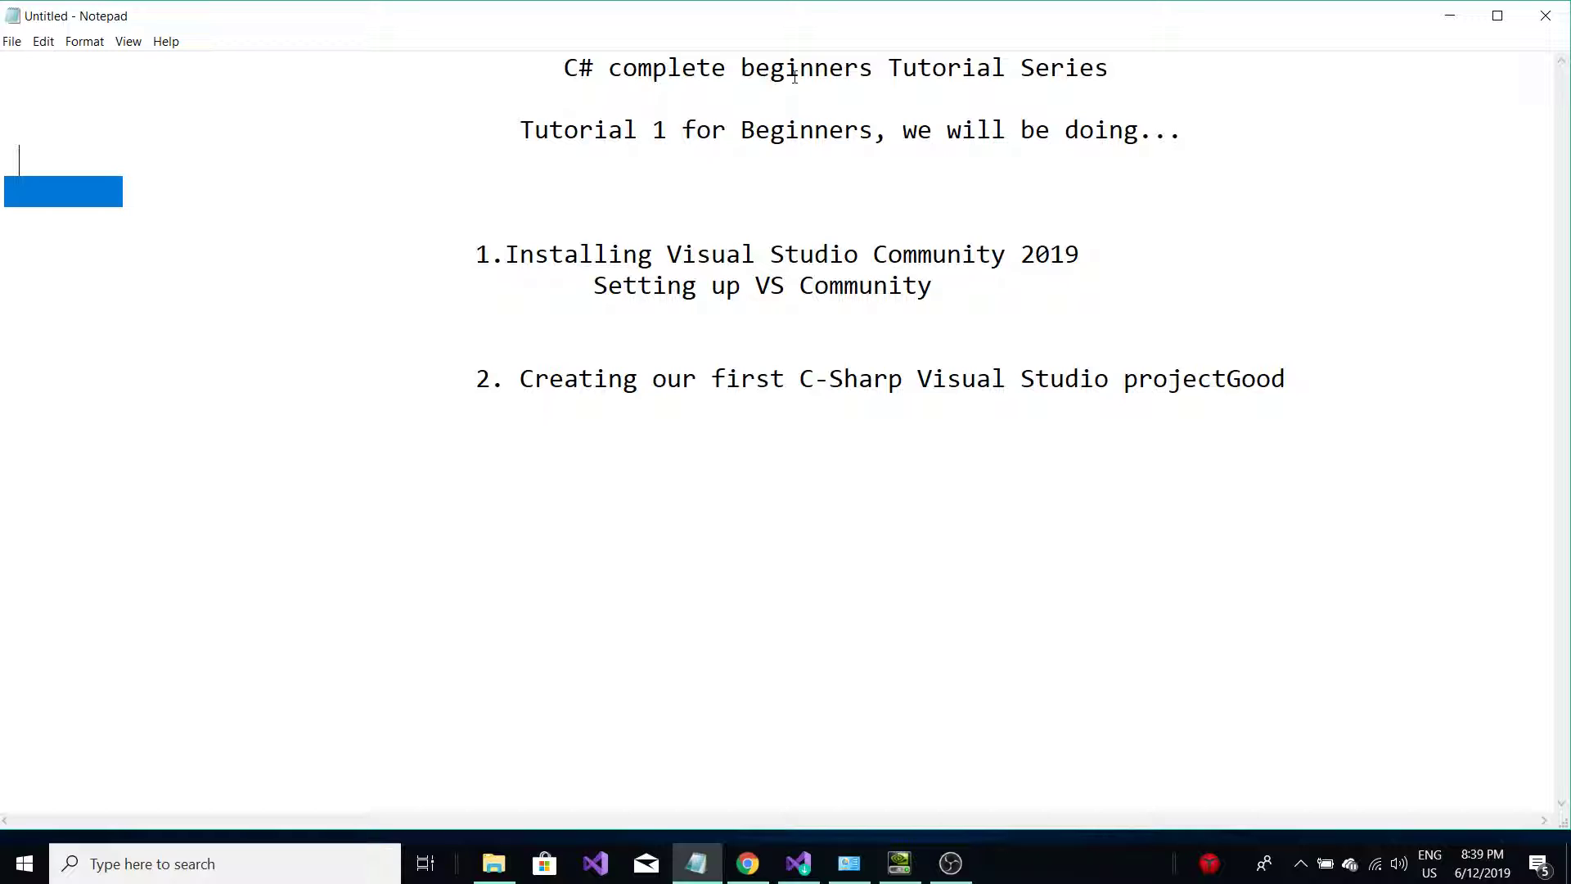
Step: Switch to Chrome, widen its window slightly and examine the Visual Studio IDE download offer on visualstudio.microsoft.com
{"action": "left_click", "coordinate": [731, 863]}
{"action": "left_click_drag", "start_coordinate": [637, 59], "coordinate": [554, 86]}
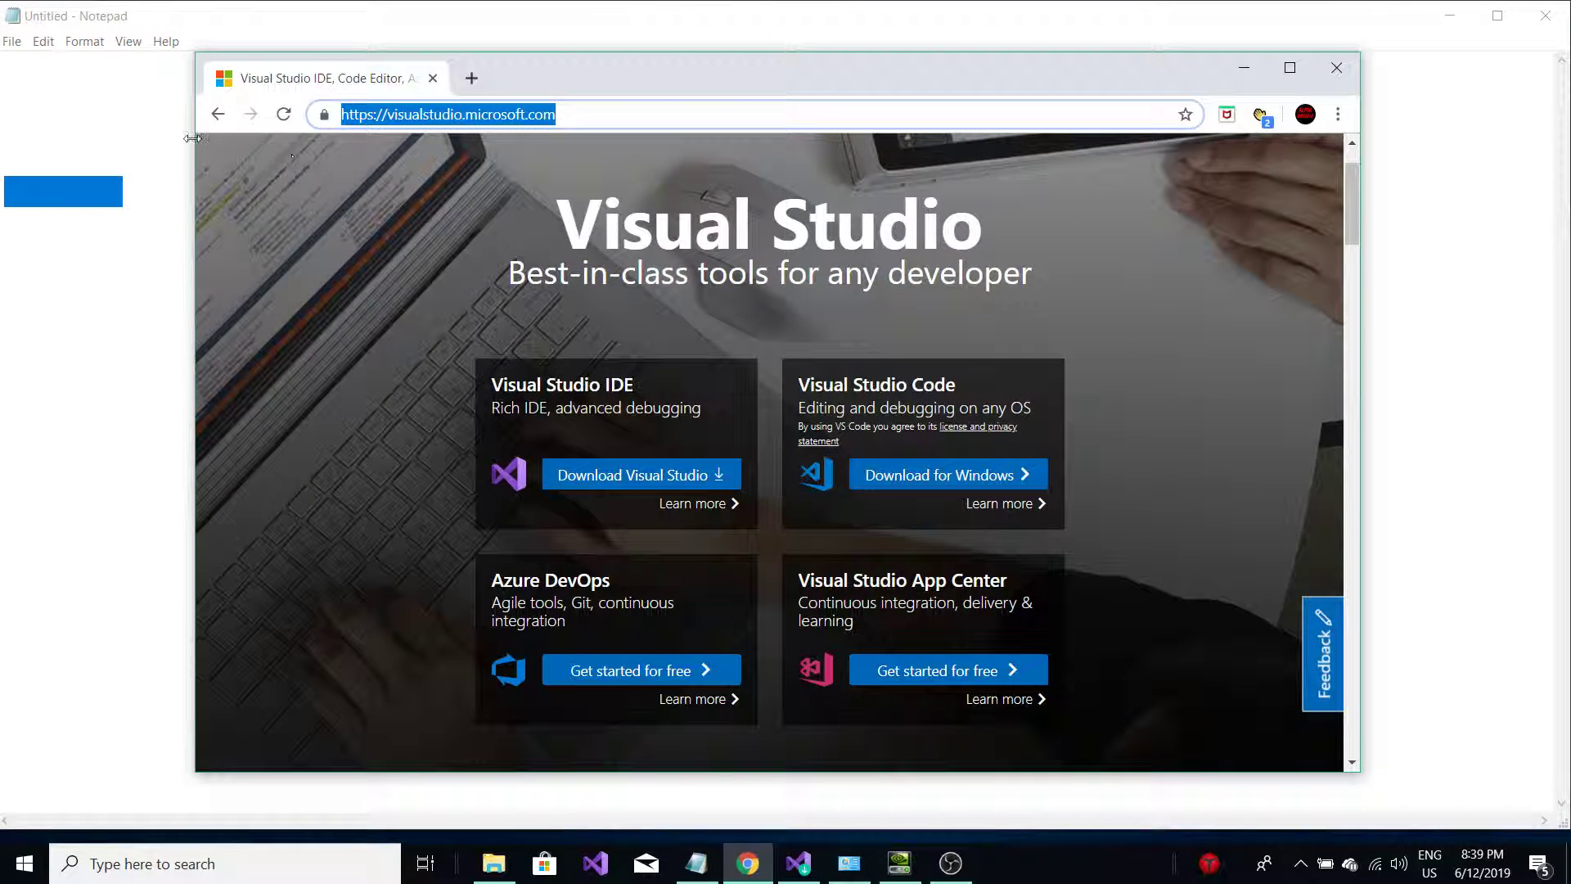
{"action": "left_click_drag", "start_coordinate": [192, 138], "coordinate": [163, 138]}
{"action": "left_click", "coordinate": [368, 114]}
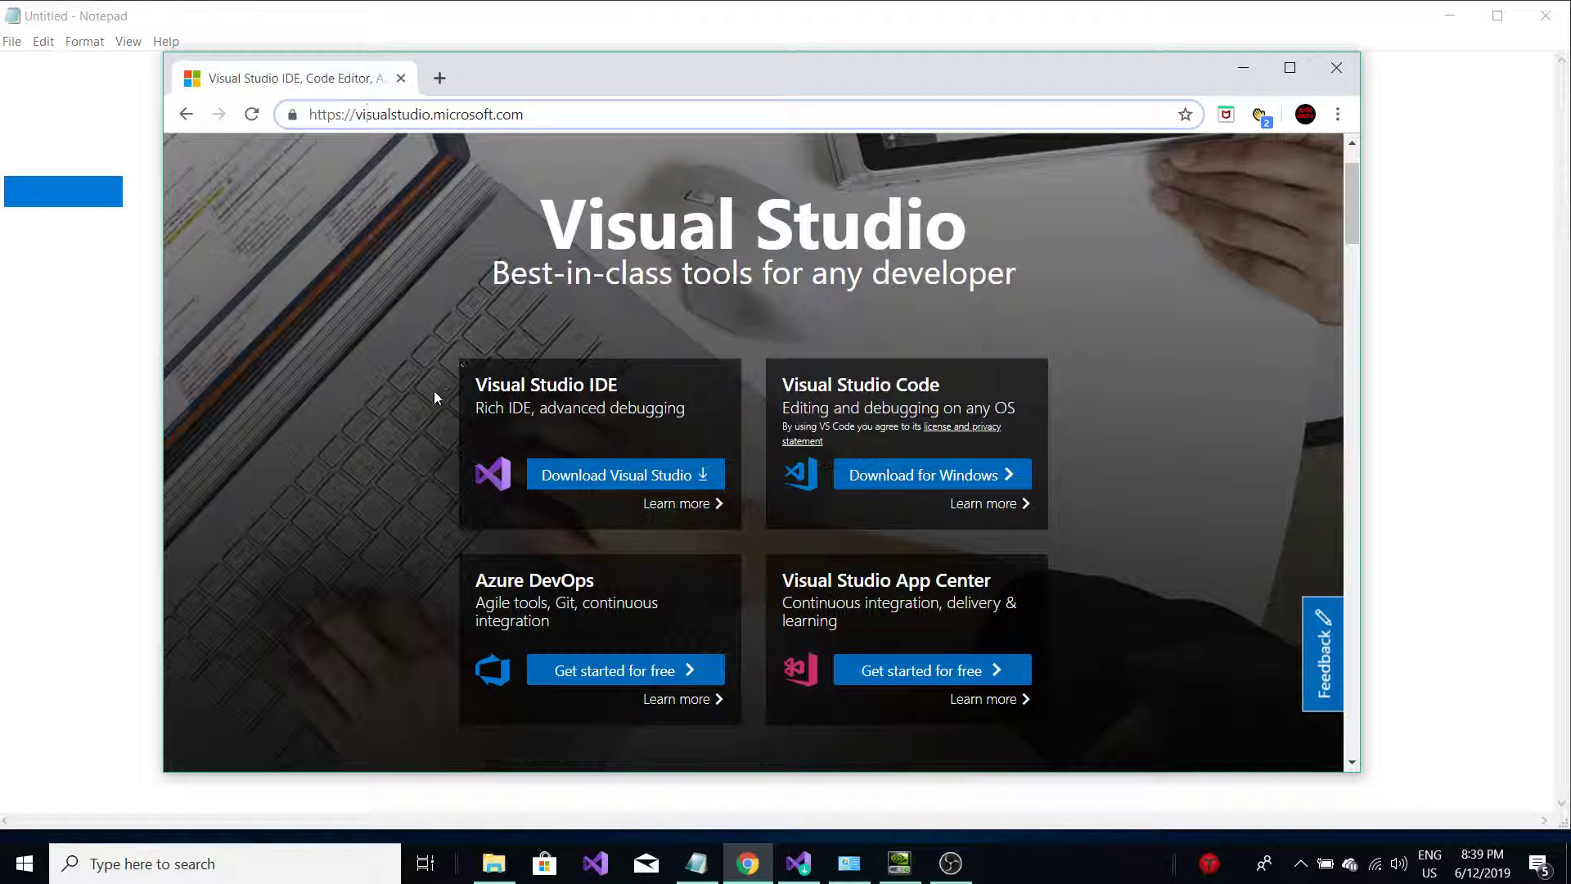
{"action": "mouse_move", "coordinate": [591, 483]}
Step: Switch to Visual Studio Installer, dismiss the open modification view, and compare the available and installed Visual Studio editions
{"action": "left_click", "coordinate": [798, 864]}
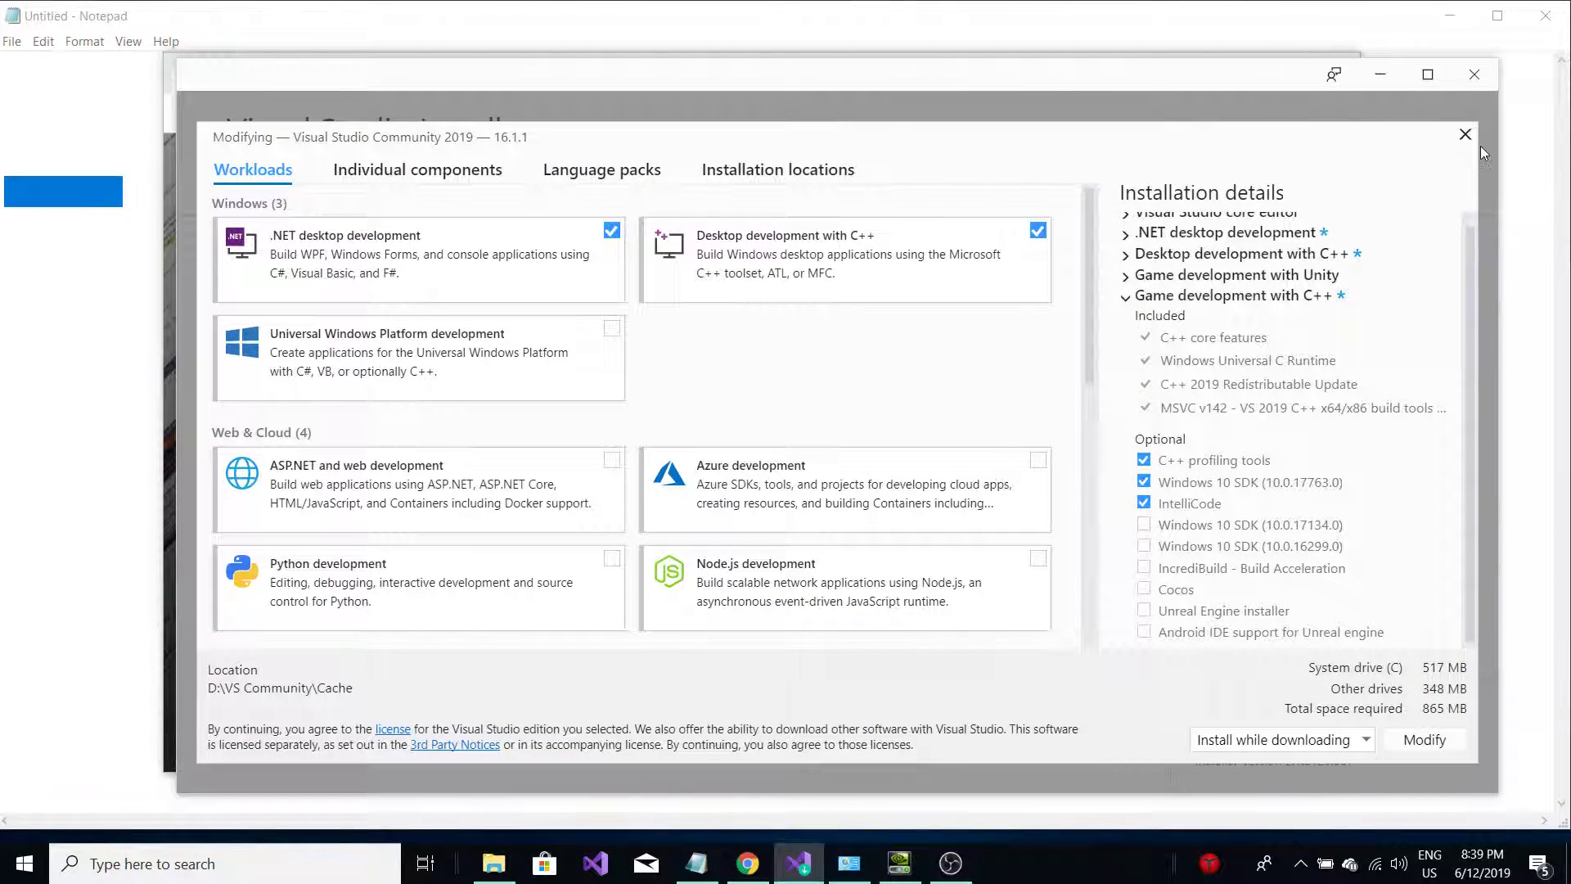
{"action": "left_click", "coordinate": [1466, 140]}
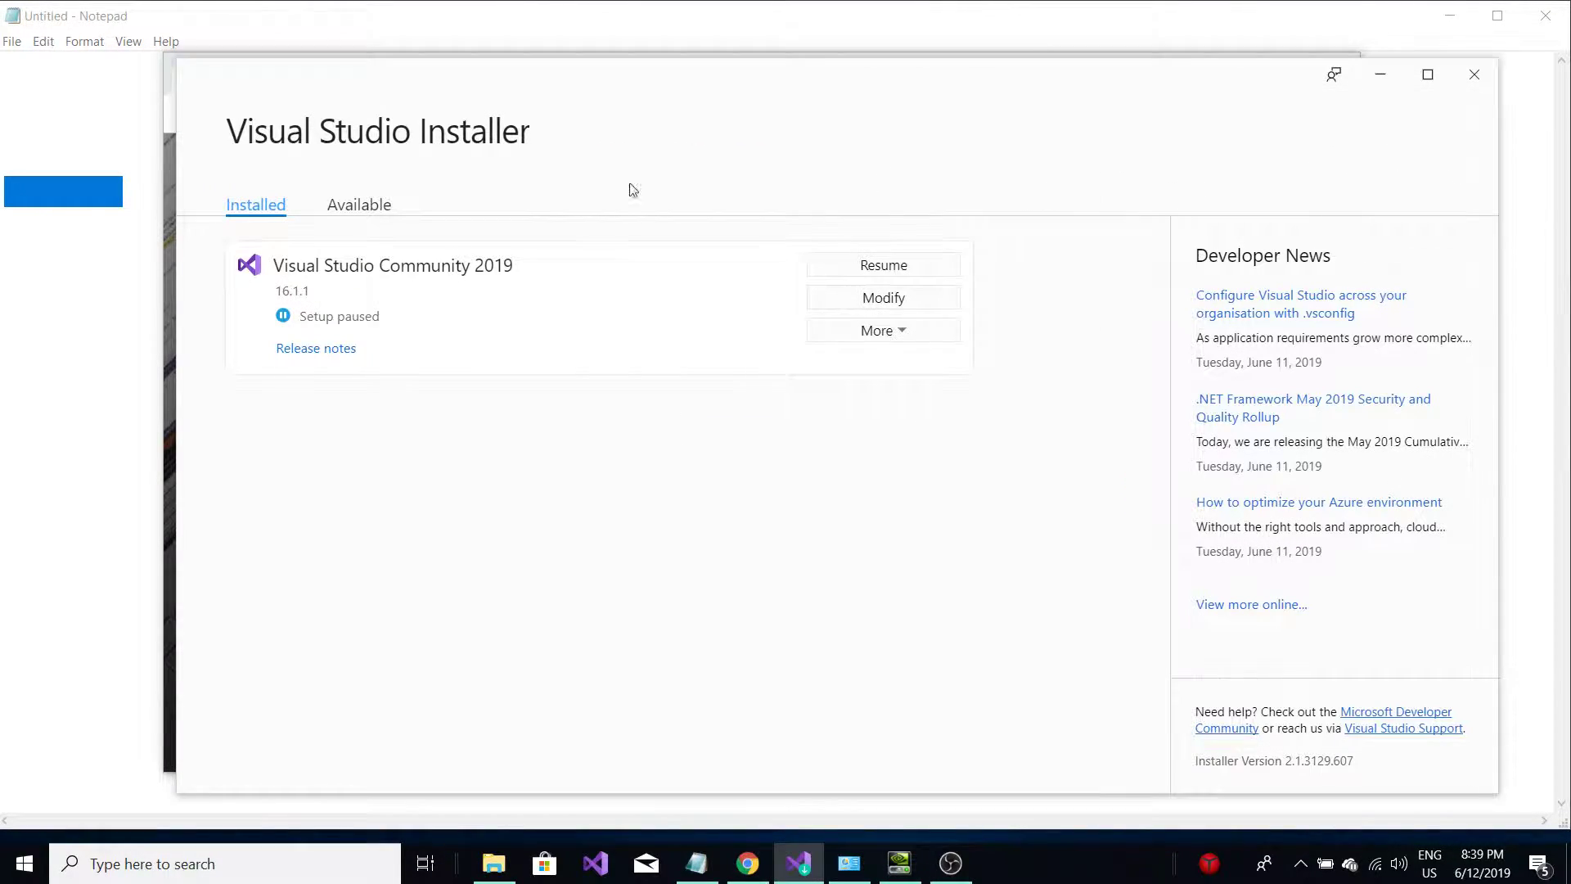
{"action": "left_click", "coordinate": [352, 201]}
{"action": "scroll", "coordinate": [859, 327], "scroll_direction": "down", "scroll_amount": 4}
{"action": "scroll", "coordinate": [721, 286], "scroll_direction": "up", "scroll_amount": 4}
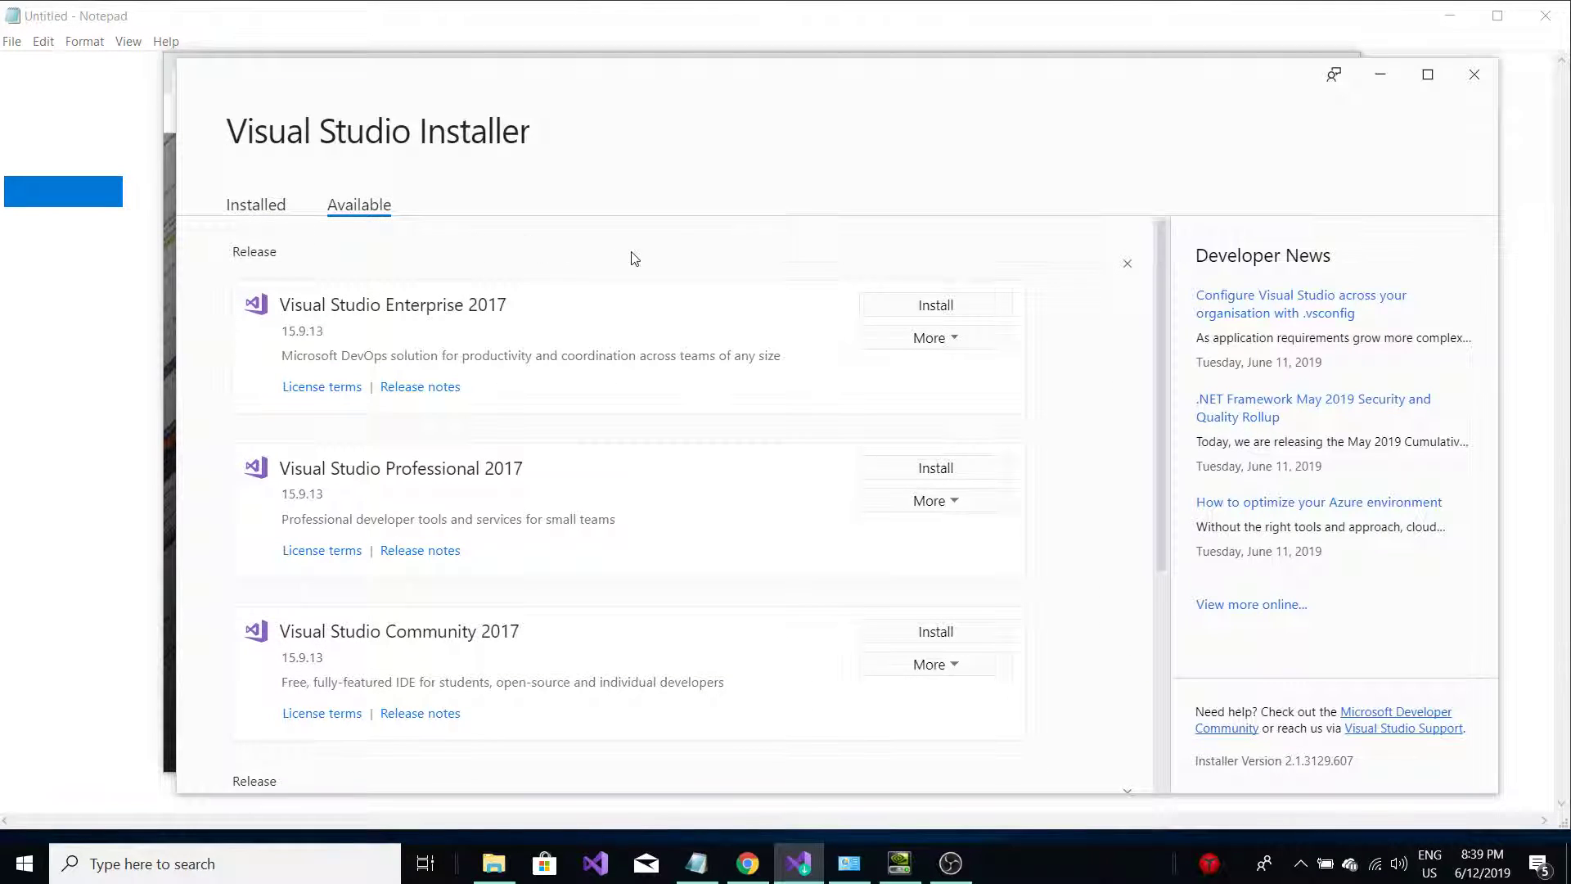
{"action": "left_click", "coordinate": [265, 207]}
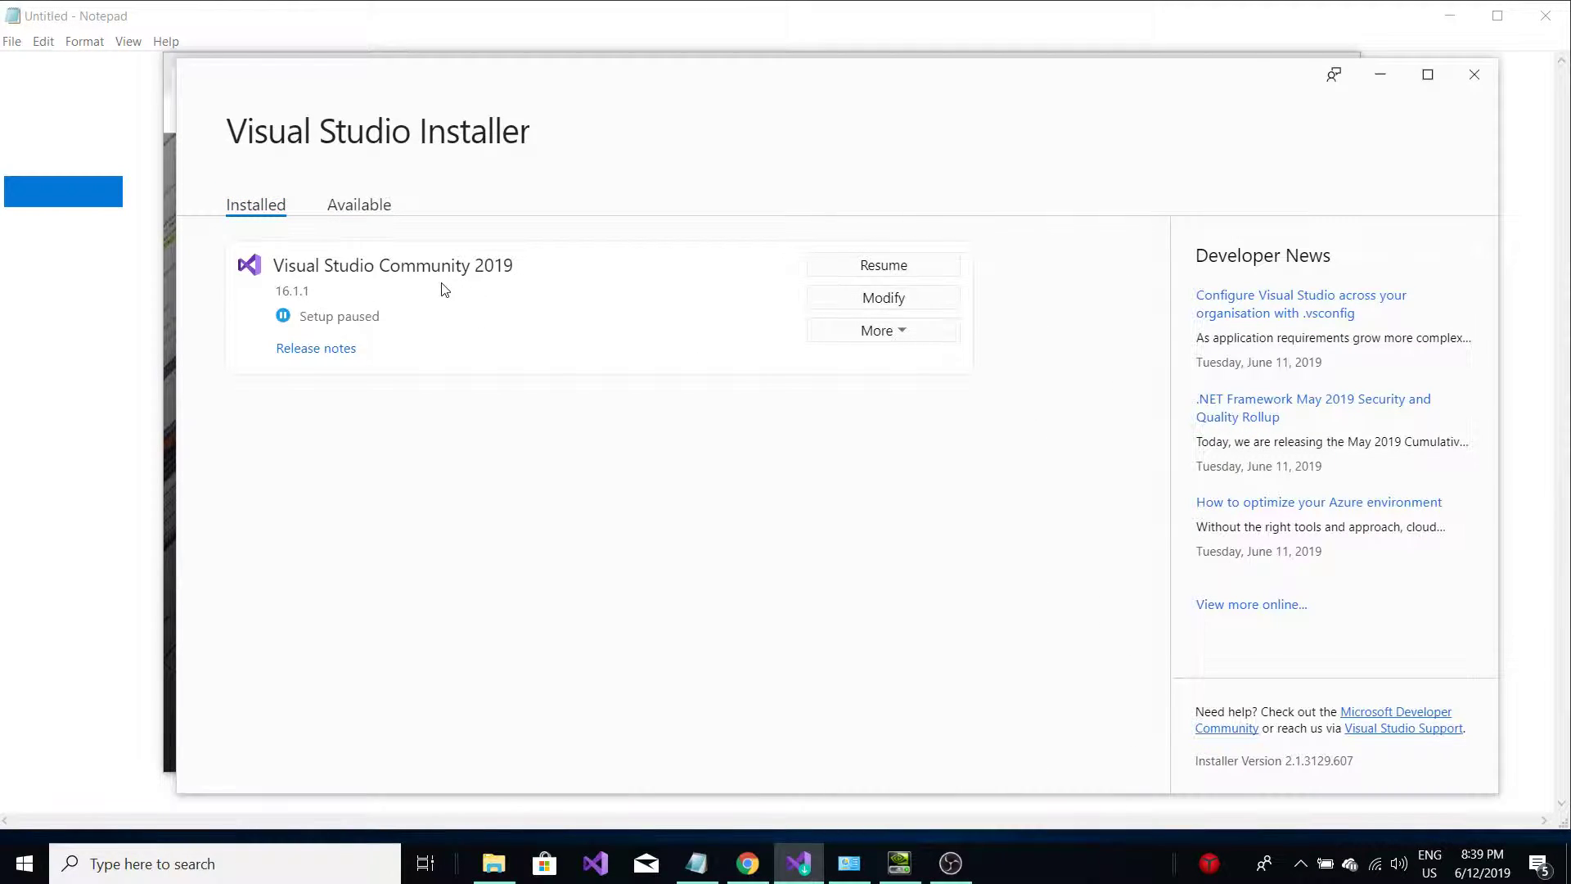
{"action": "left_click", "coordinate": [364, 215]}
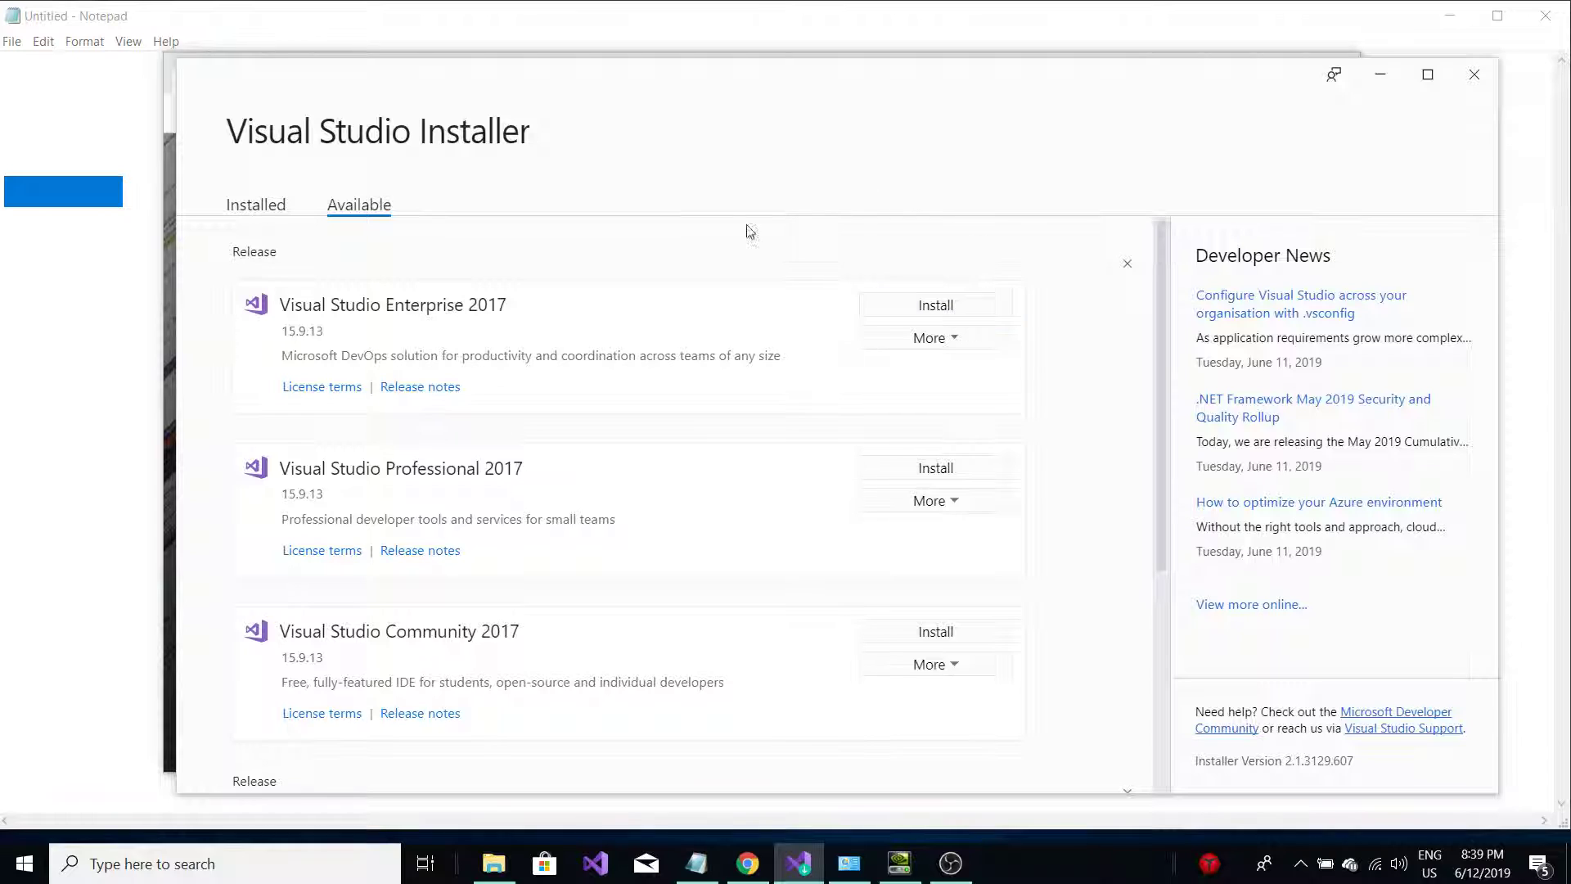
{"action": "left_click", "coordinate": [274, 208]}
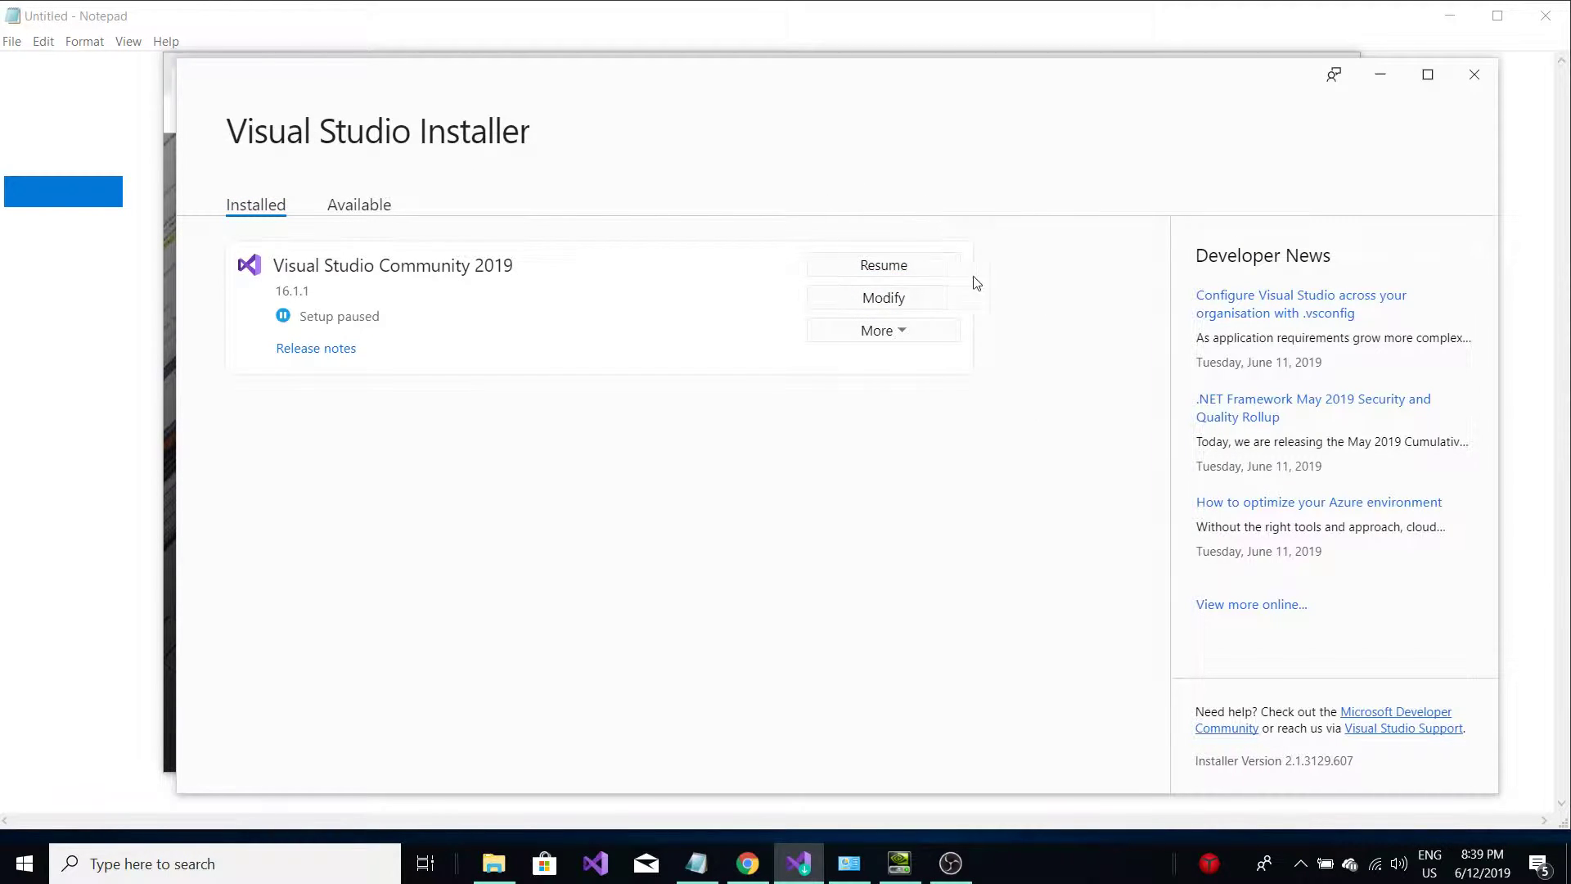
Step: Review the workloads offered for modifying Visual Studio Community 2019, and close the selection without applying changes
{"action": "left_click", "coordinate": [900, 300]}
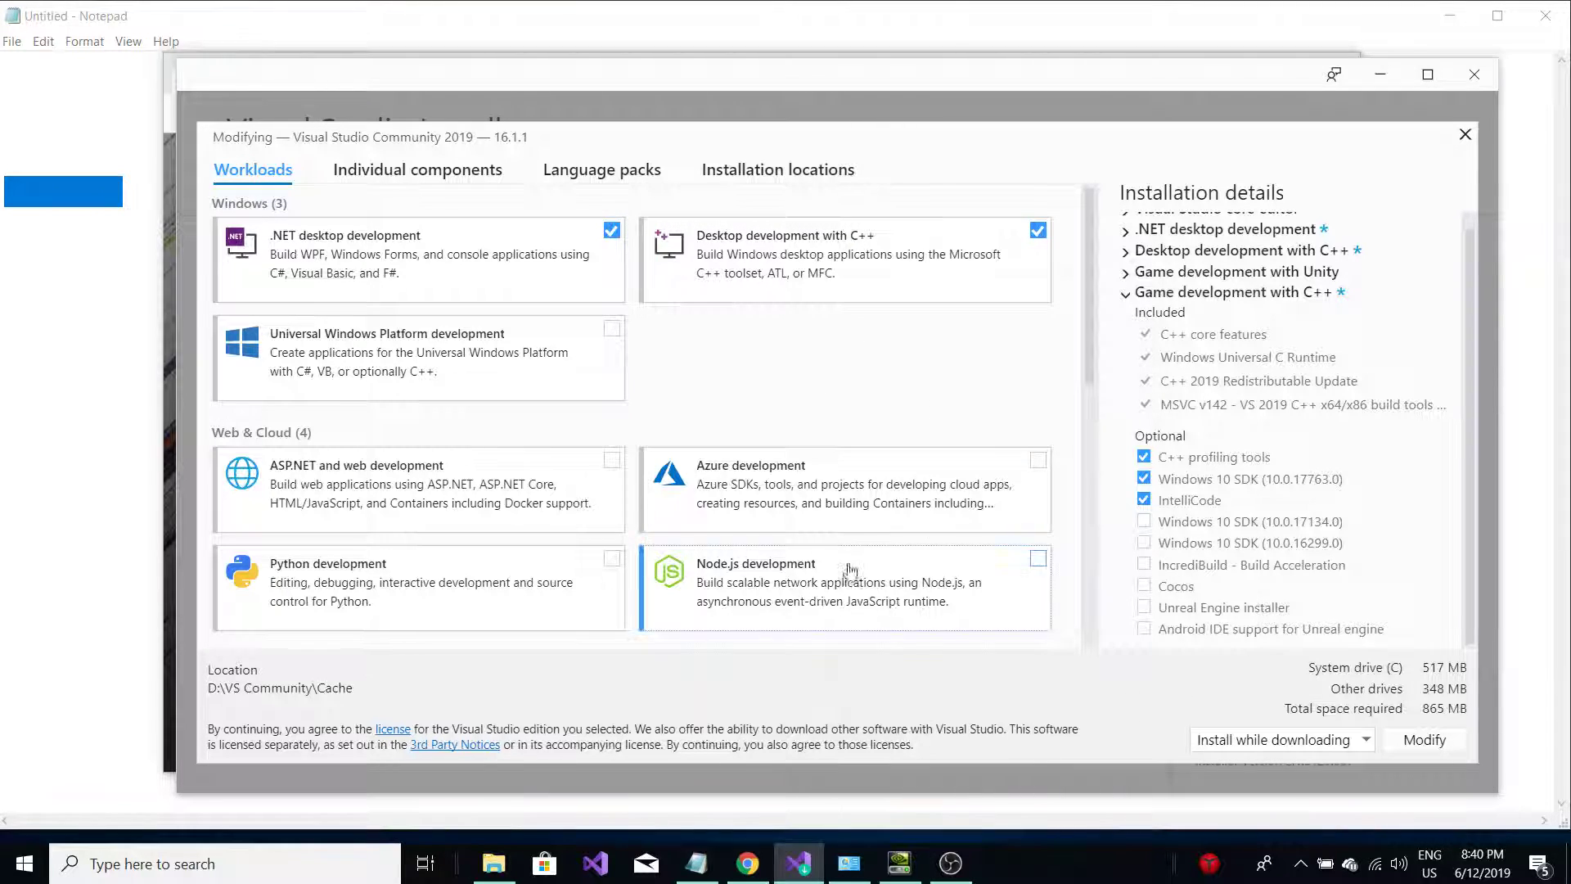
{"action": "scroll", "coordinate": [726, 466], "scroll_direction": "down", "scroll_amount": 5}
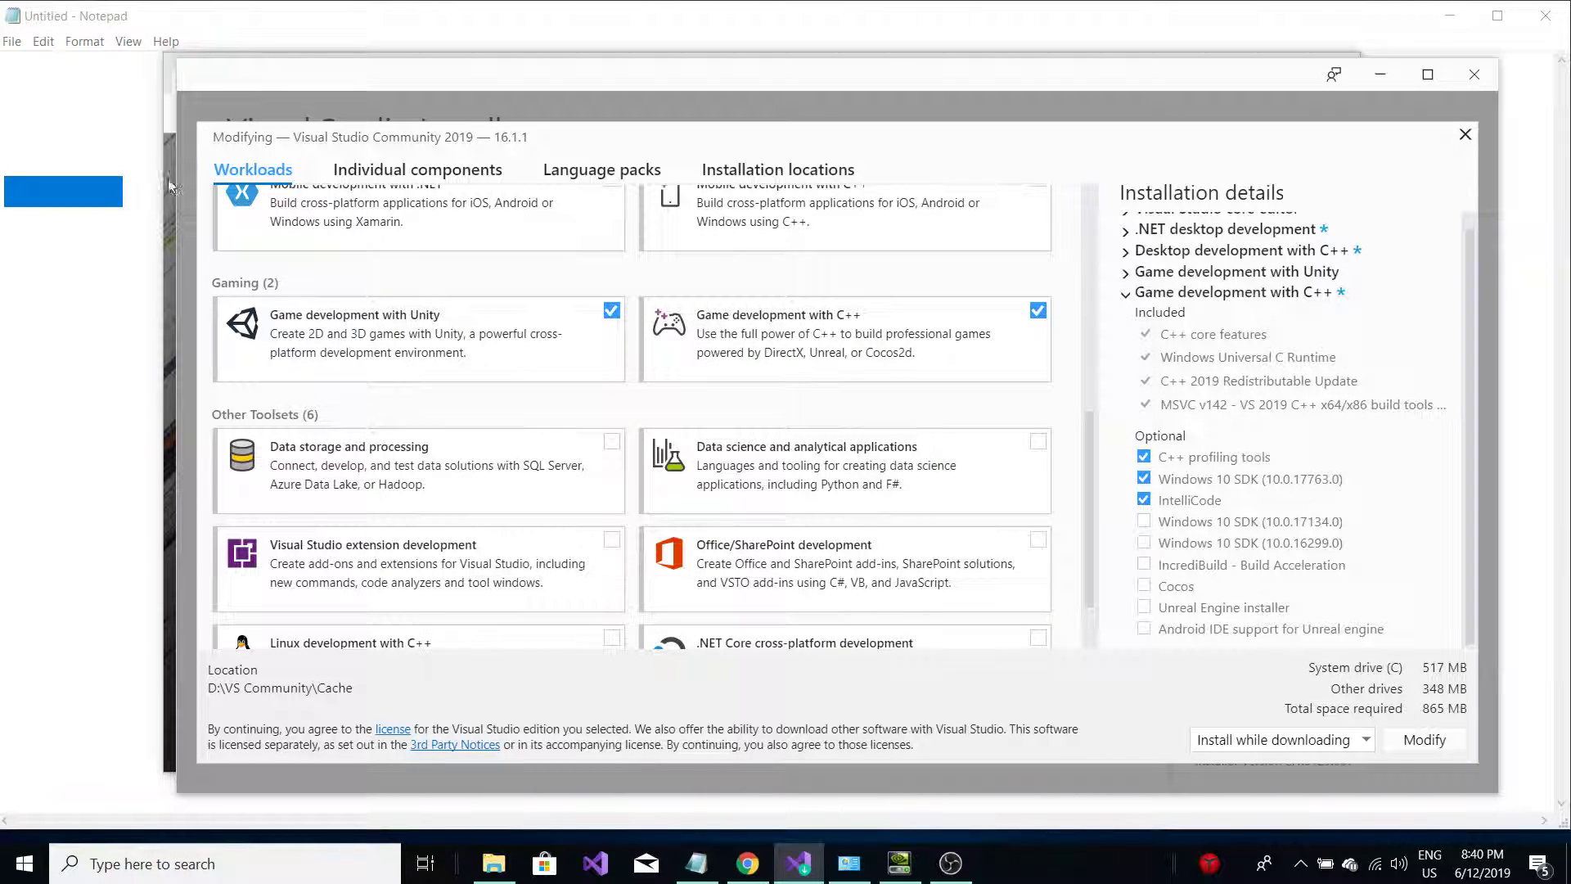
{"action": "scroll", "coordinate": [916, 399], "scroll_direction": "down", "scroll_amount": 2}
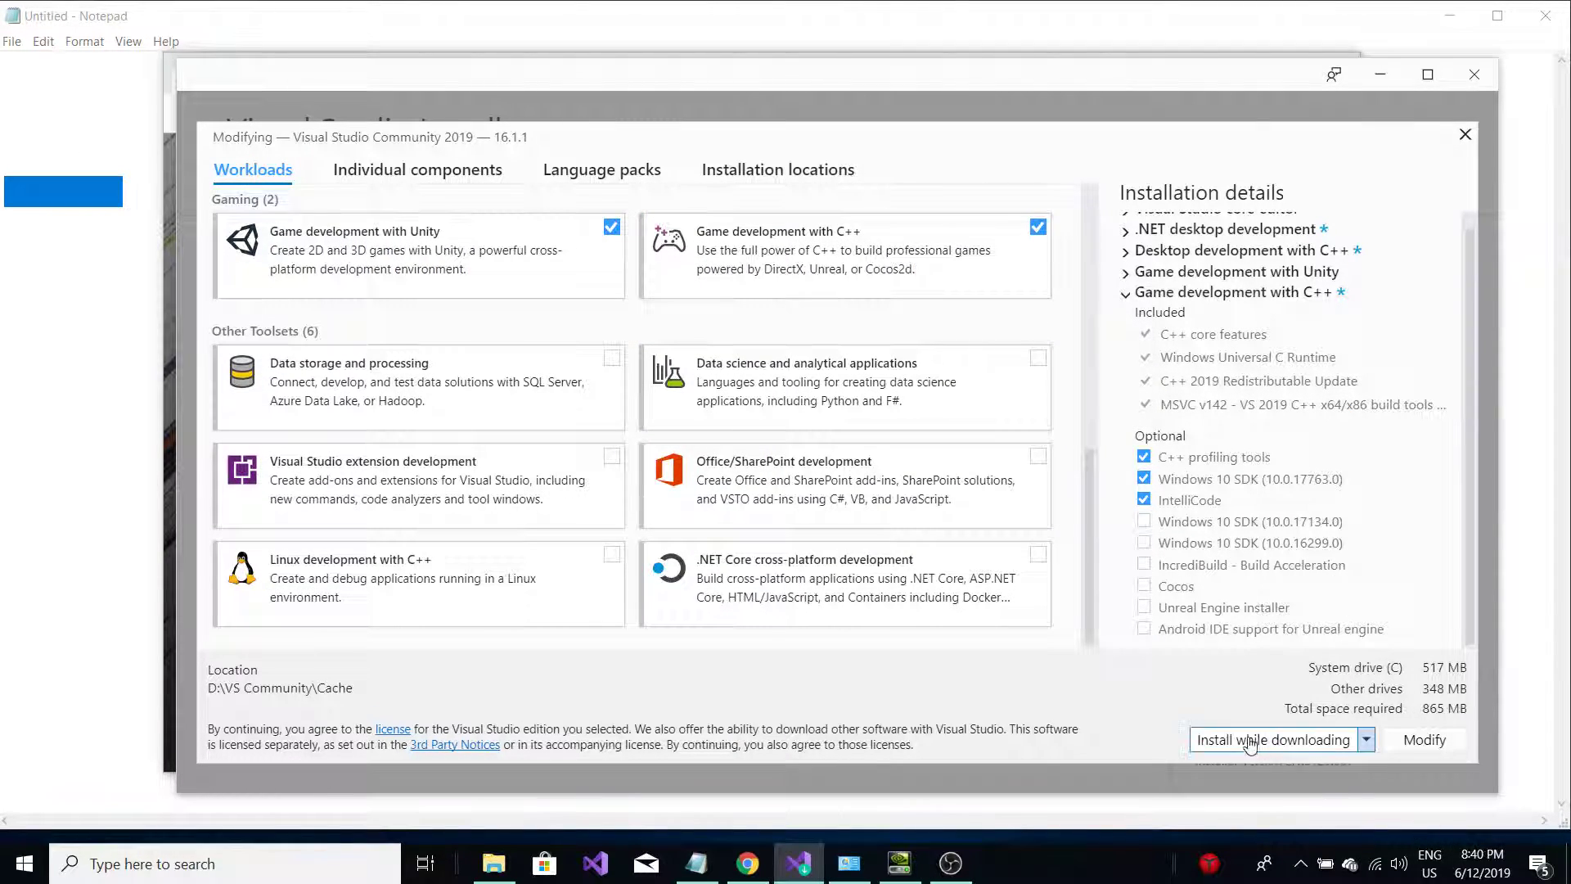
{"action": "left_click", "coordinate": [1465, 135]}
Step: Switch to Visual Studio, filter the new-project templates by C#, search for "Console" and choose Console App (.NET Framework)
{"action": "left_click", "coordinate": [601, 859]}
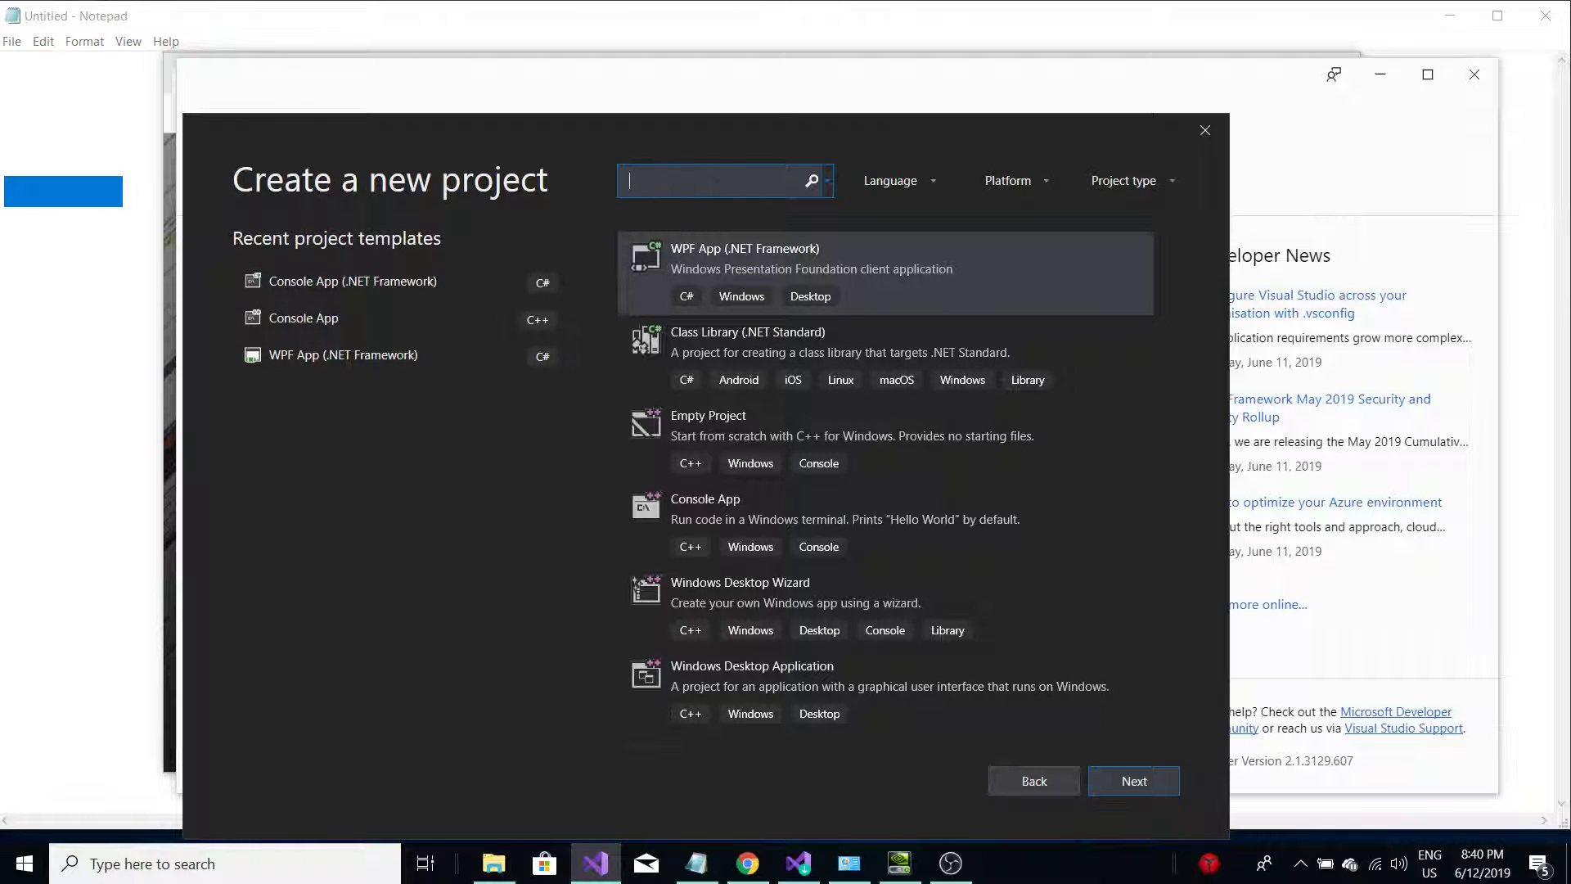
{"action": "left_click", "coordinate": [894, 173]}
{"action": "left_click", "coordinate": [909, 241]}
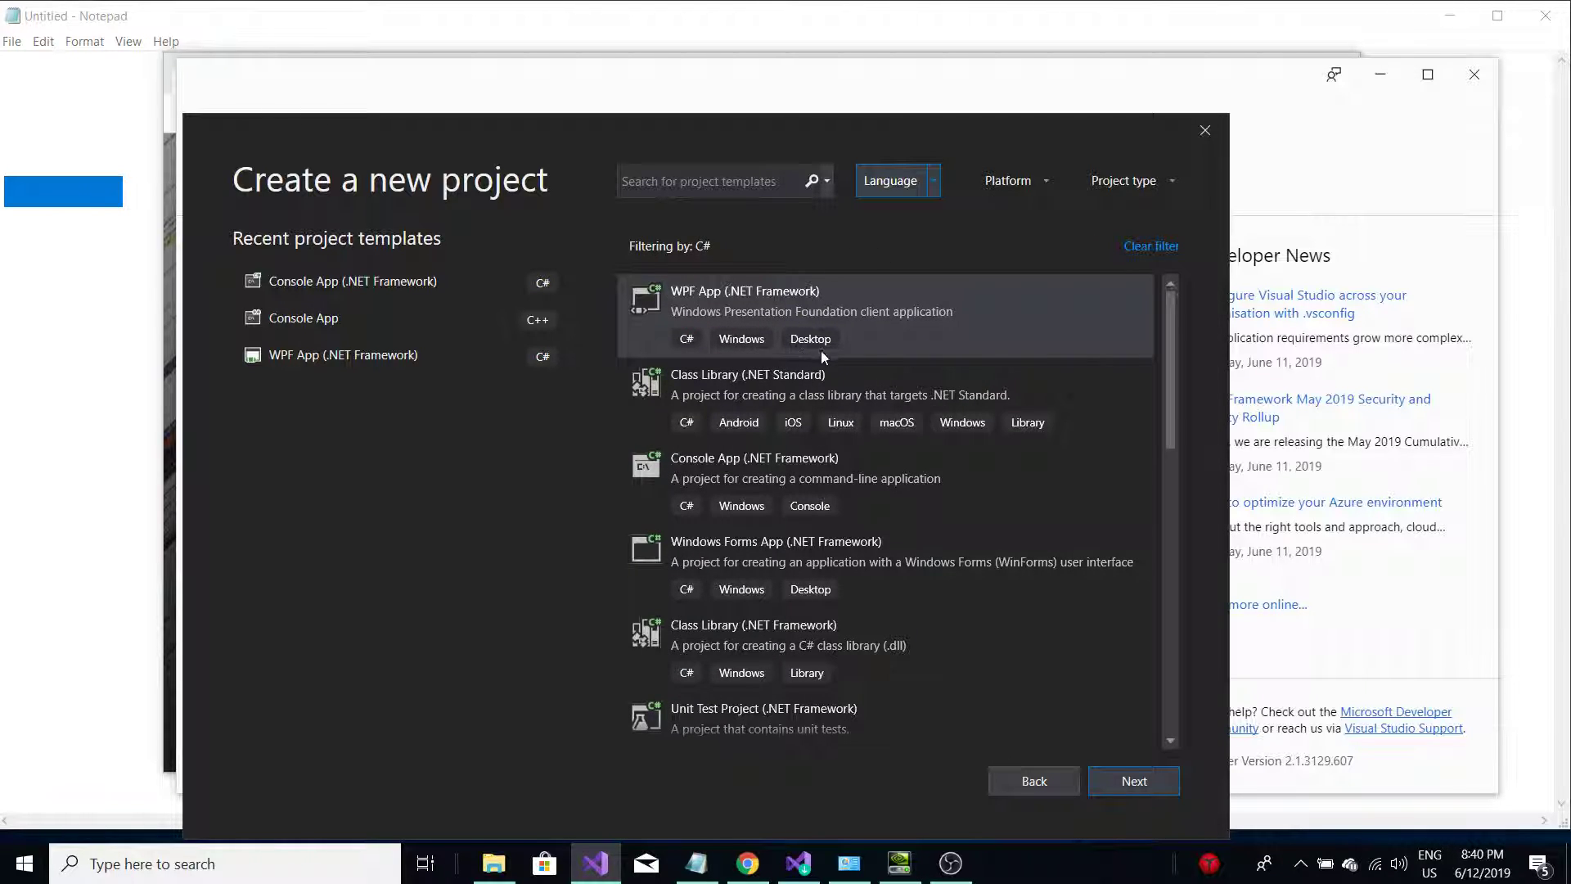
{"action": "left_click", "coordinate": [684, 181]}
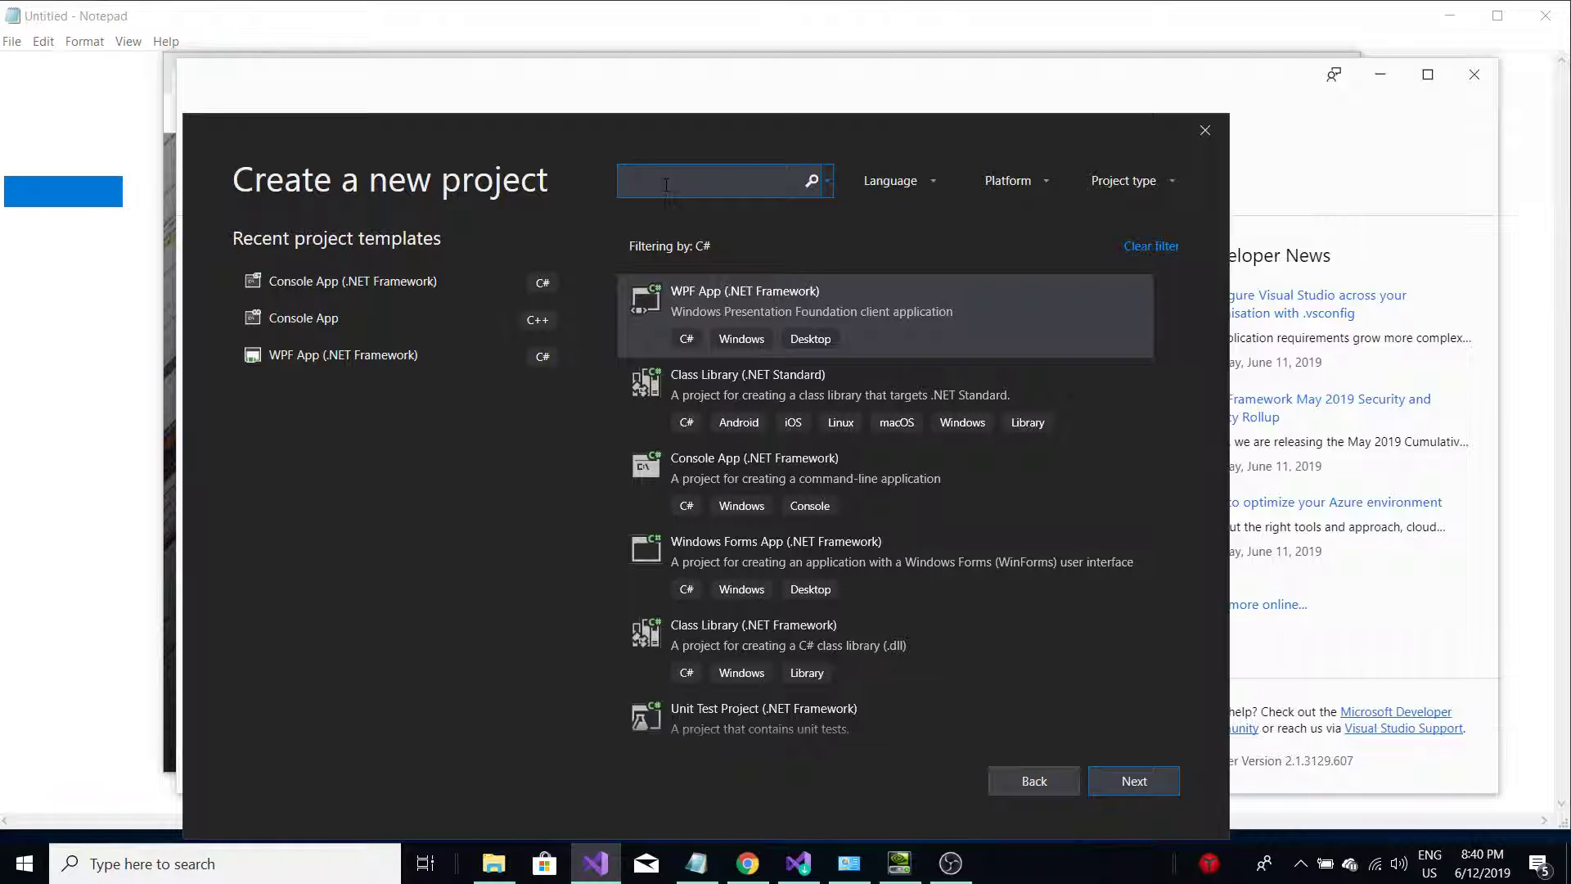
{"action": "type", "text": "Console"}
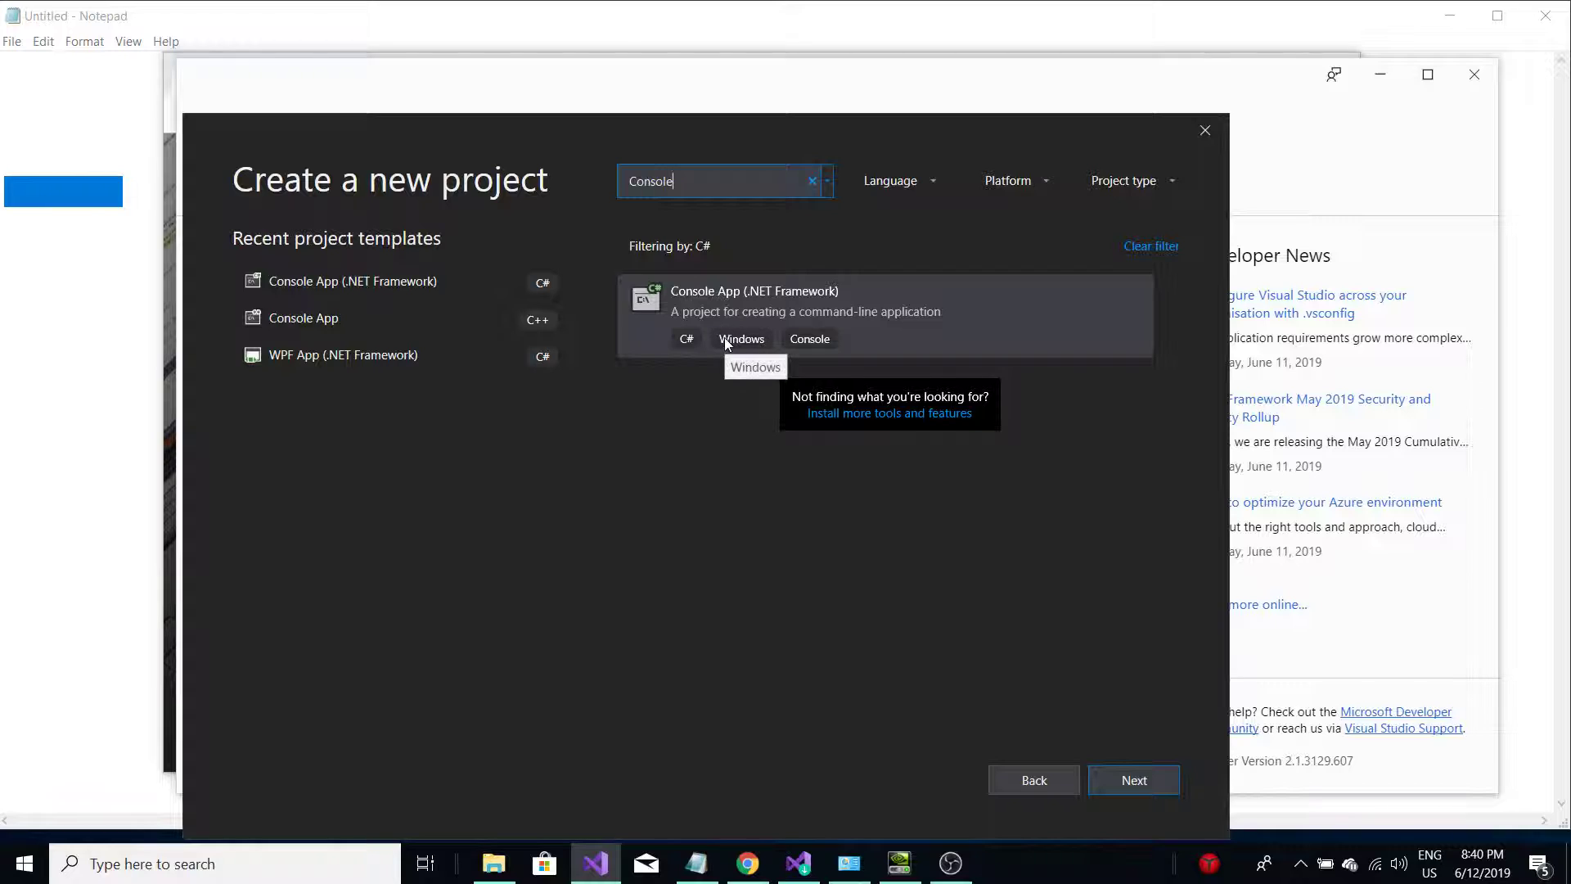
{"action": "left_click", "coordinate": [931, 296]}
{"action": "left_click", "coordinate": [1134, 780]}
Step: Name the project Tut1SeriesBeginnersYT, keep .NET Framework 4.7.2 as its framework, and create it
{"action": "left_click", "coordinate": [397, 311]}
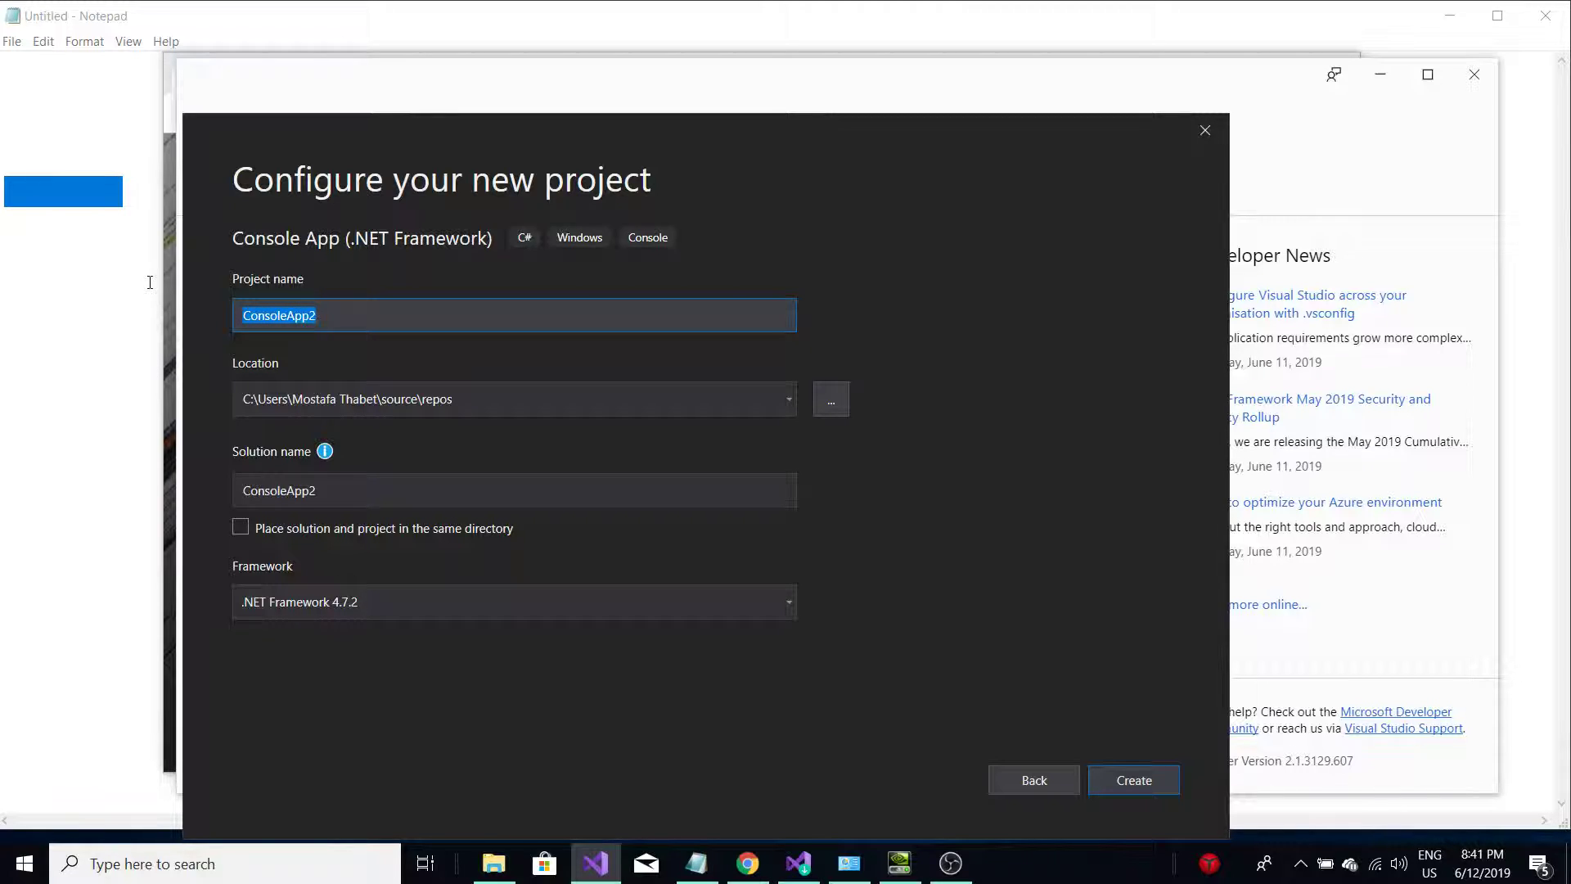
{"action": "type", "text": "Tut1Series"}
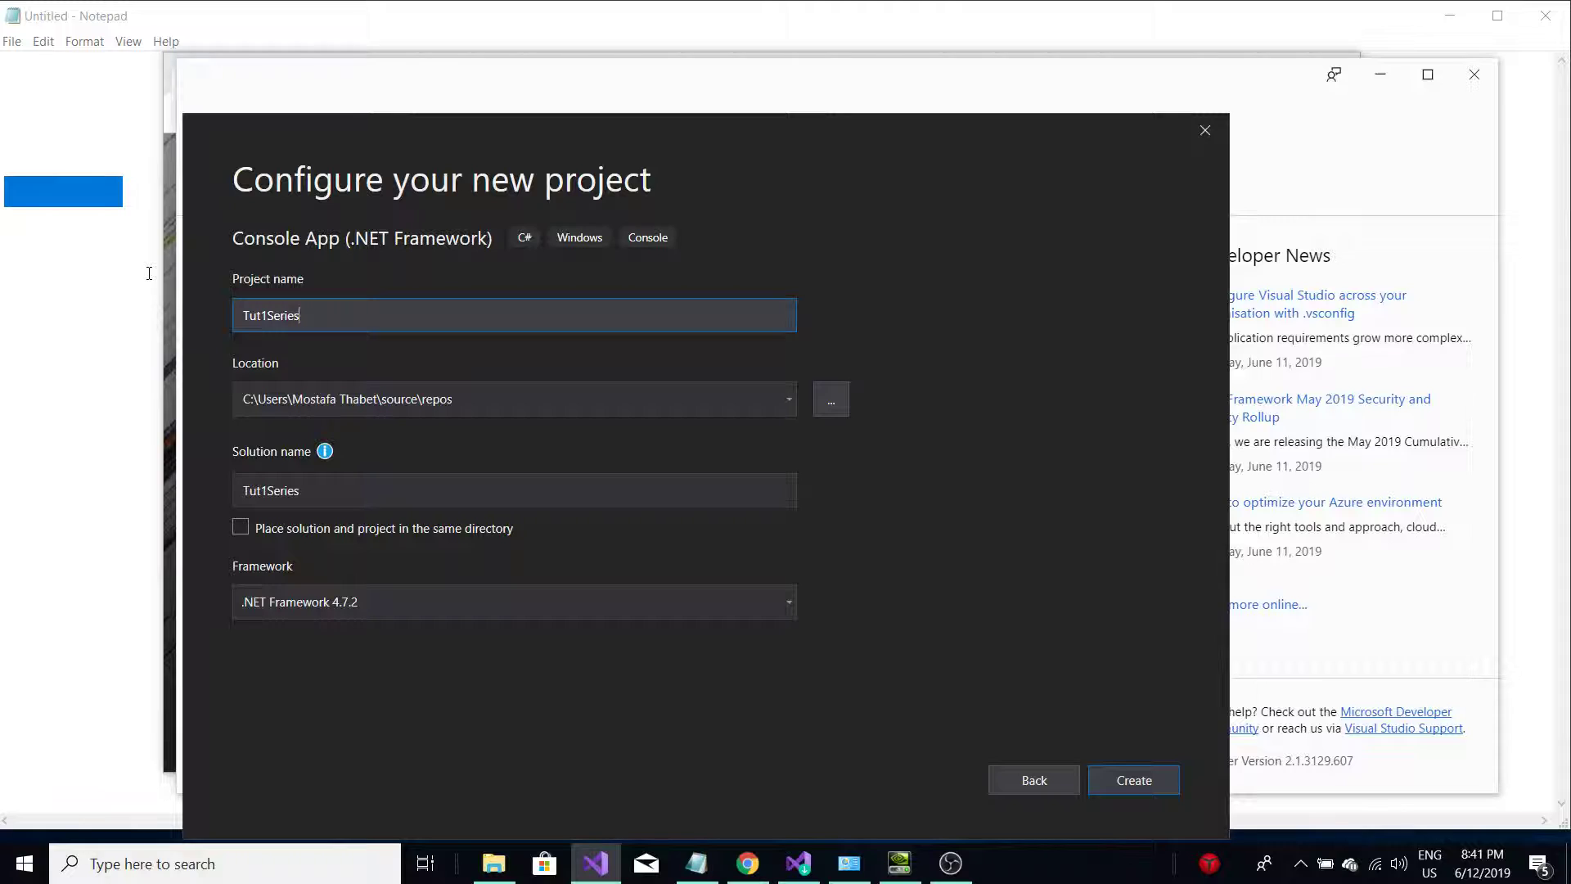
{"action": "type", "text": "BeginnersYT"}
{"action": "left_click", "coordinate": [373, 509]}
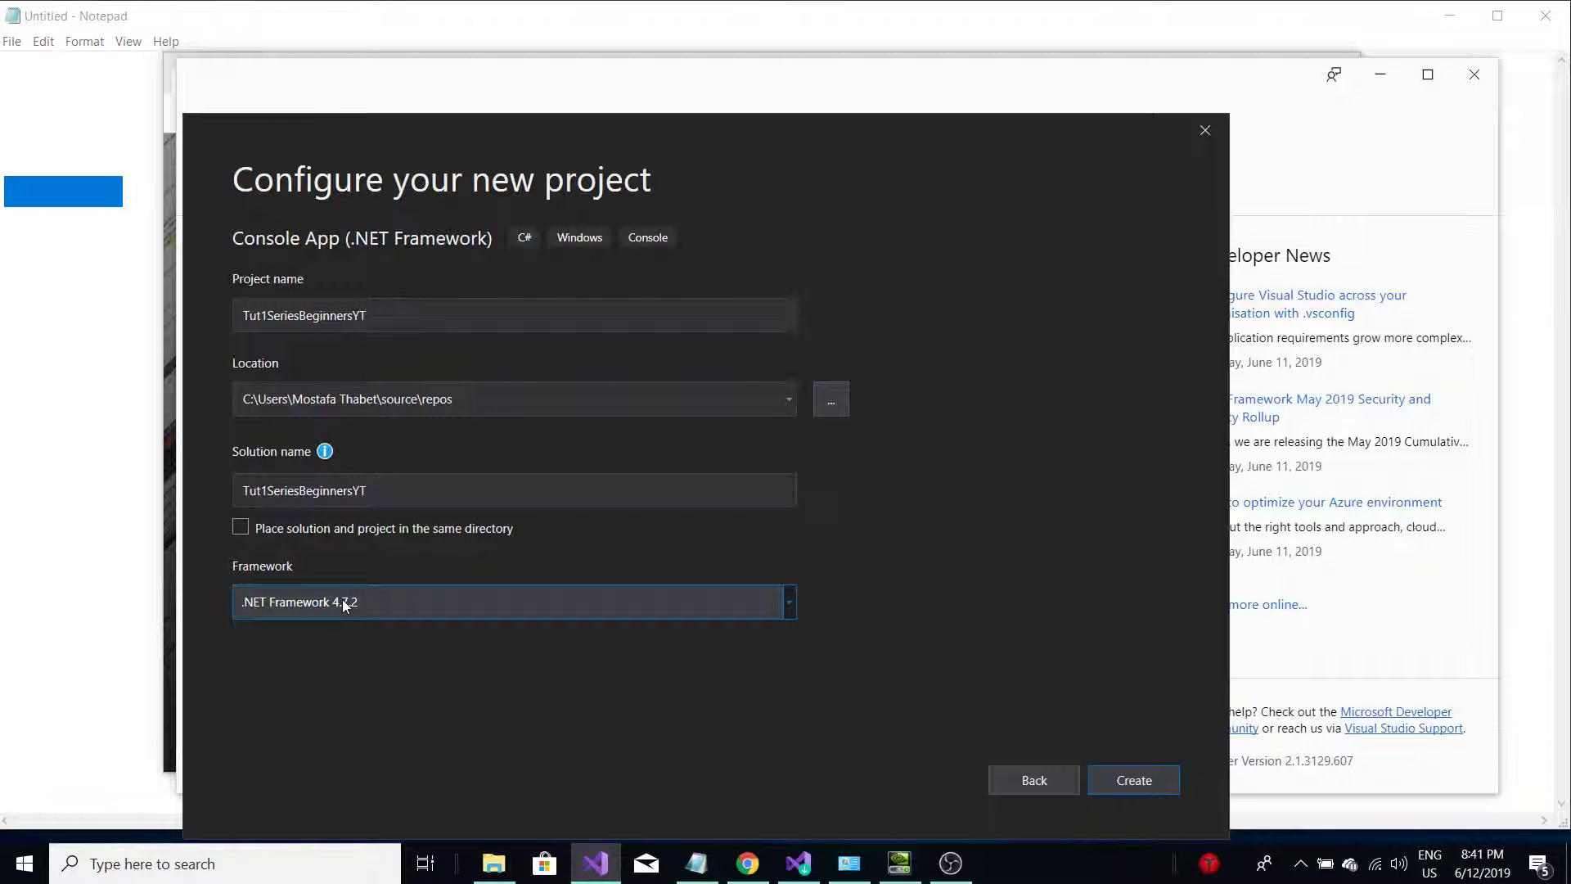
{"action": "left_click", "coordinate": [407, 608]}
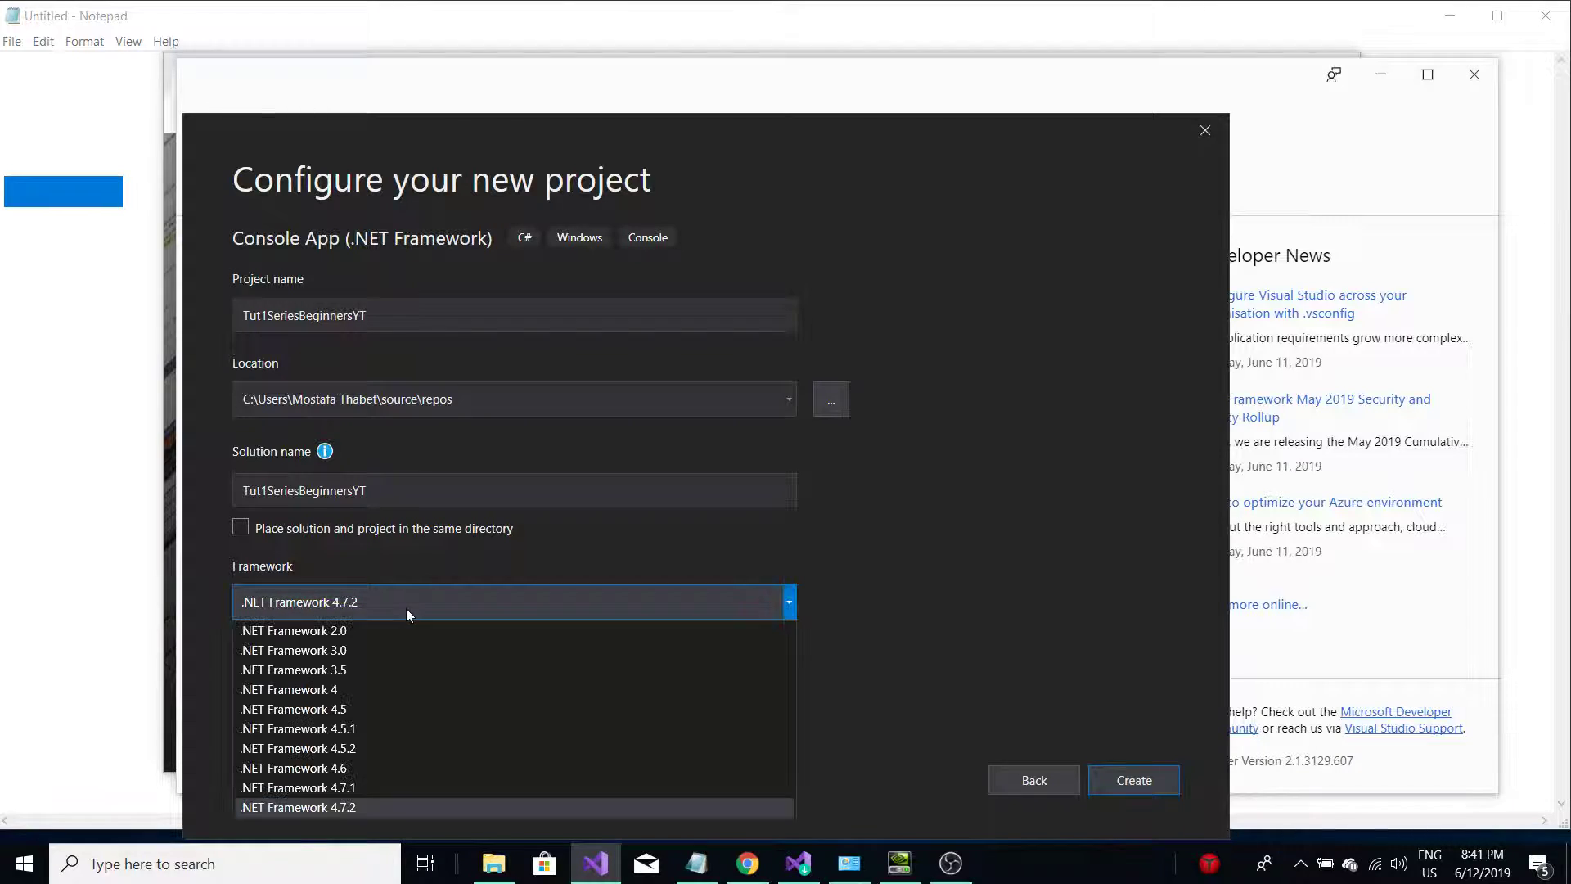
{"action": "left_click", "coordinate": [406, 607]}
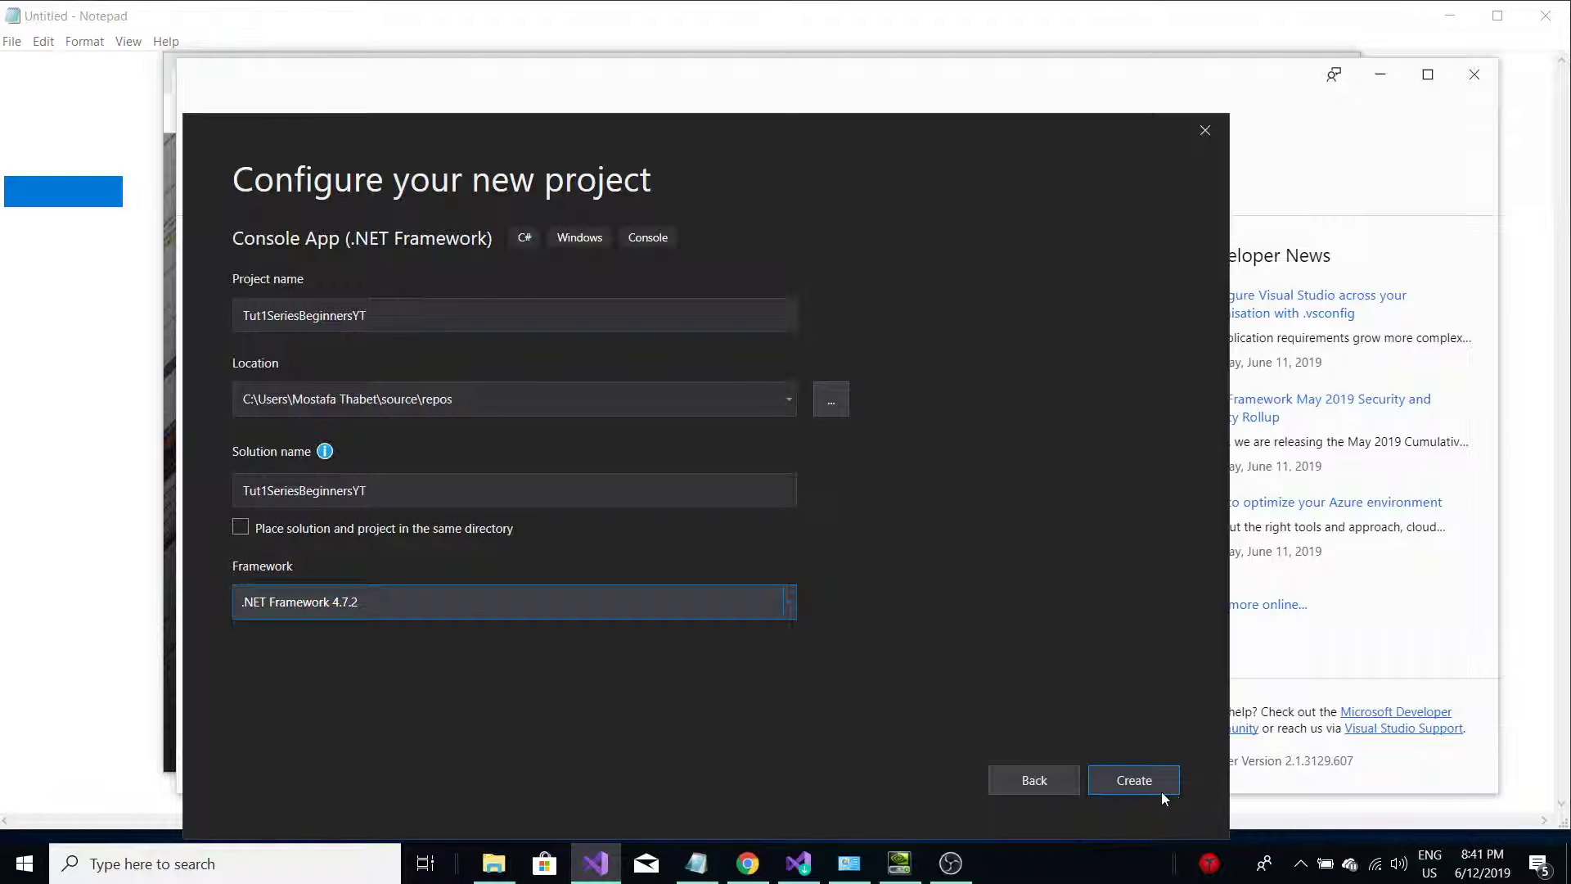
{"action": "left_click", "coordinate": [1127, 782]}
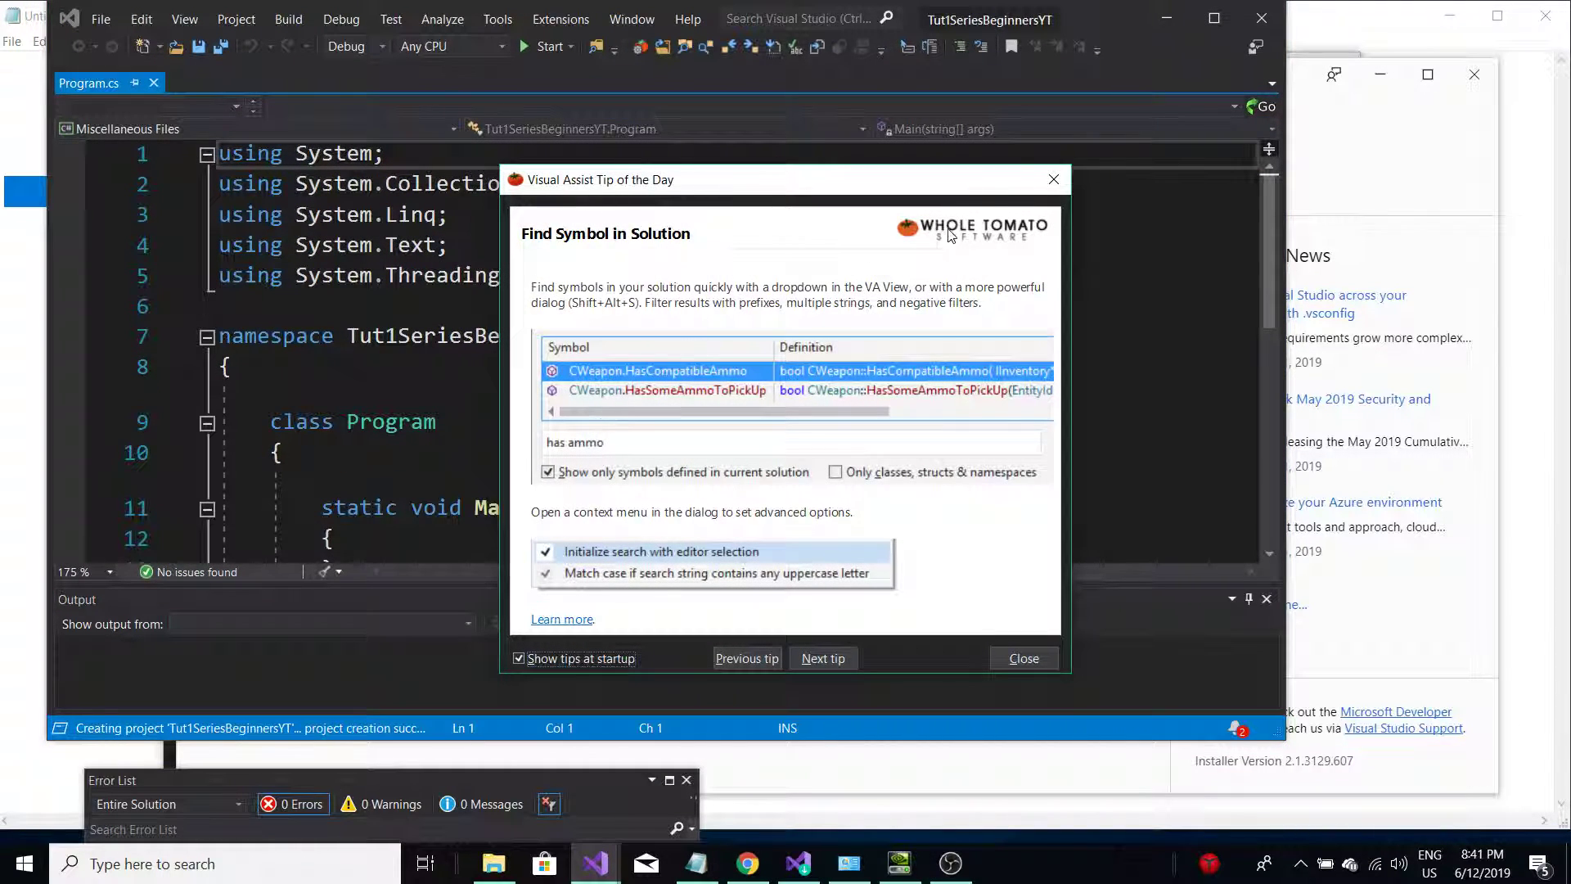
Step: Dismiss the Visual Assist tip and recommended keyboard shortcuts without assigning any, and widen the Visual Studio window
{"action": "left_click", "coordinate": [1054, 180]}
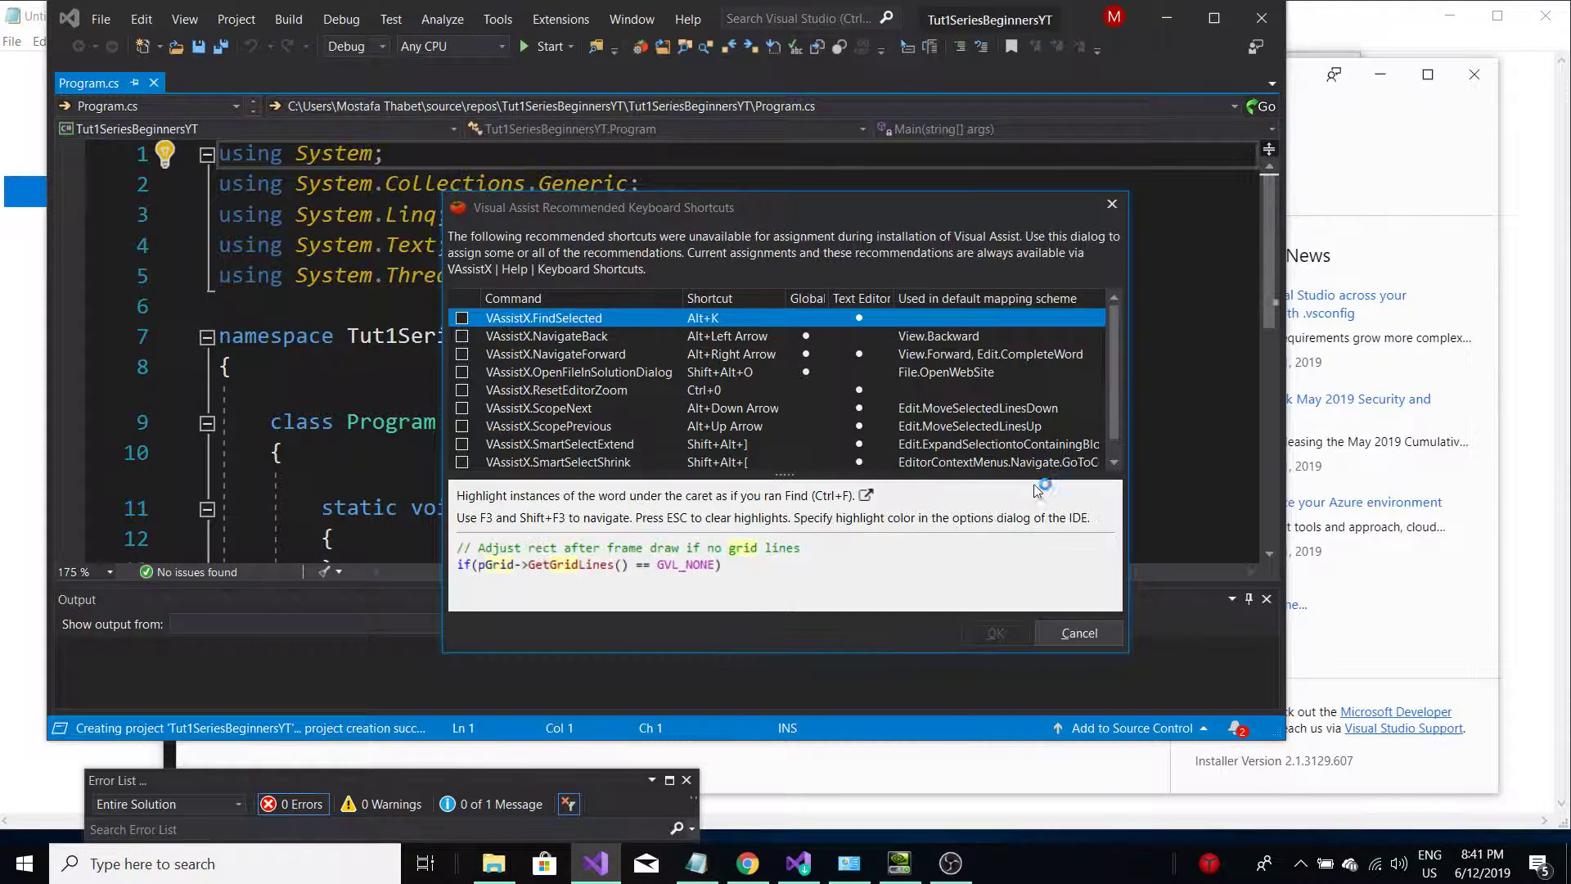
{"action": "left_click", "coordinate": [1077, 632]}
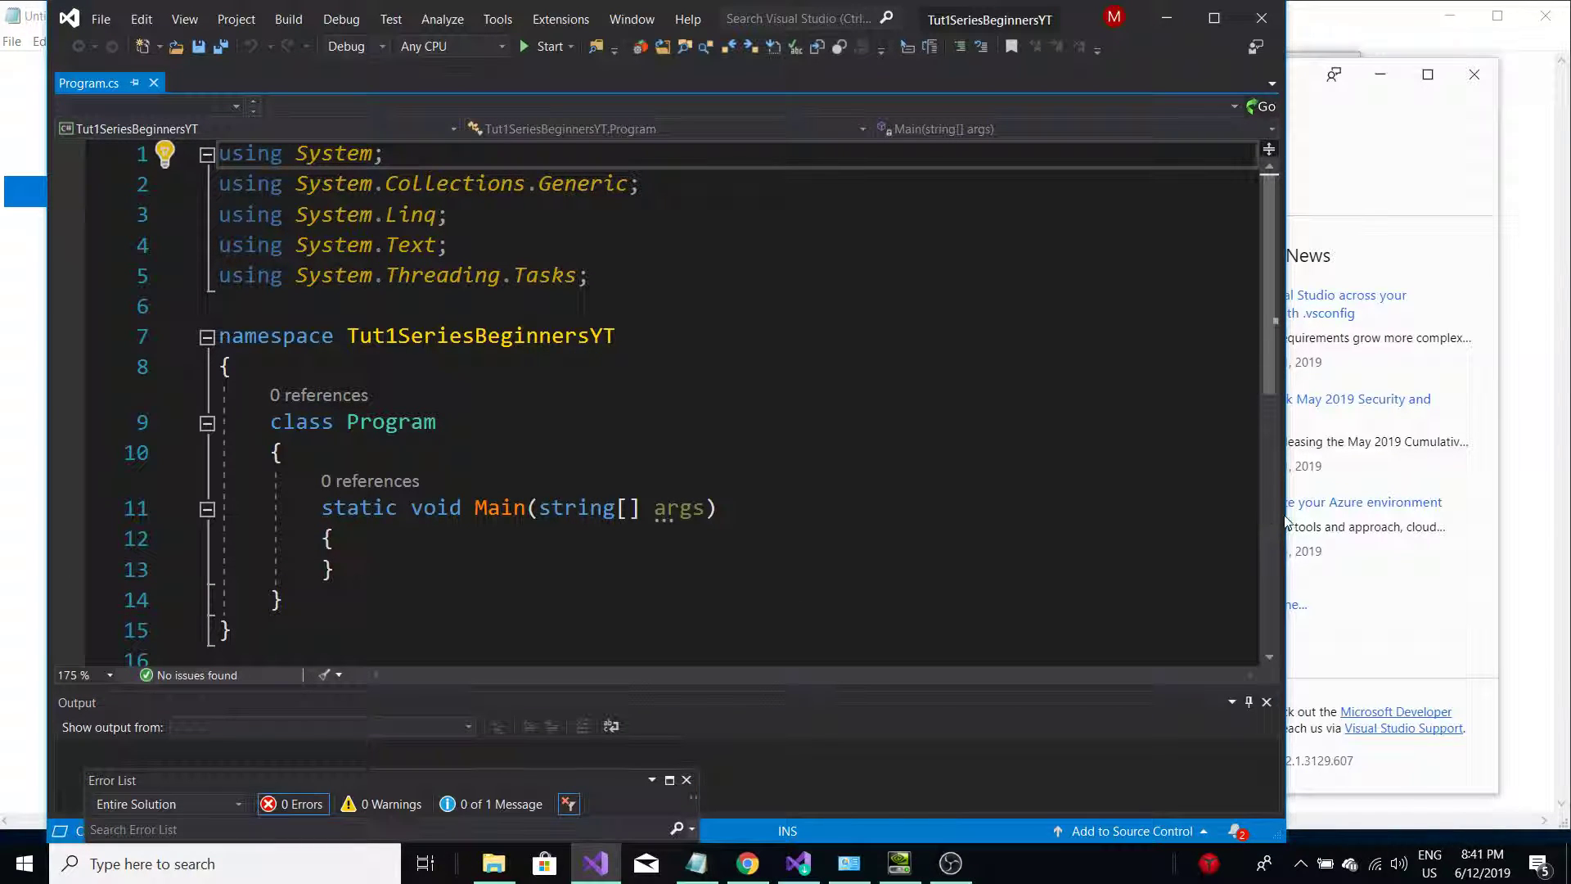
{"action": "left_click_drag", "start_coordinate": [1285, 524], "coordinate": [1518, 530]}
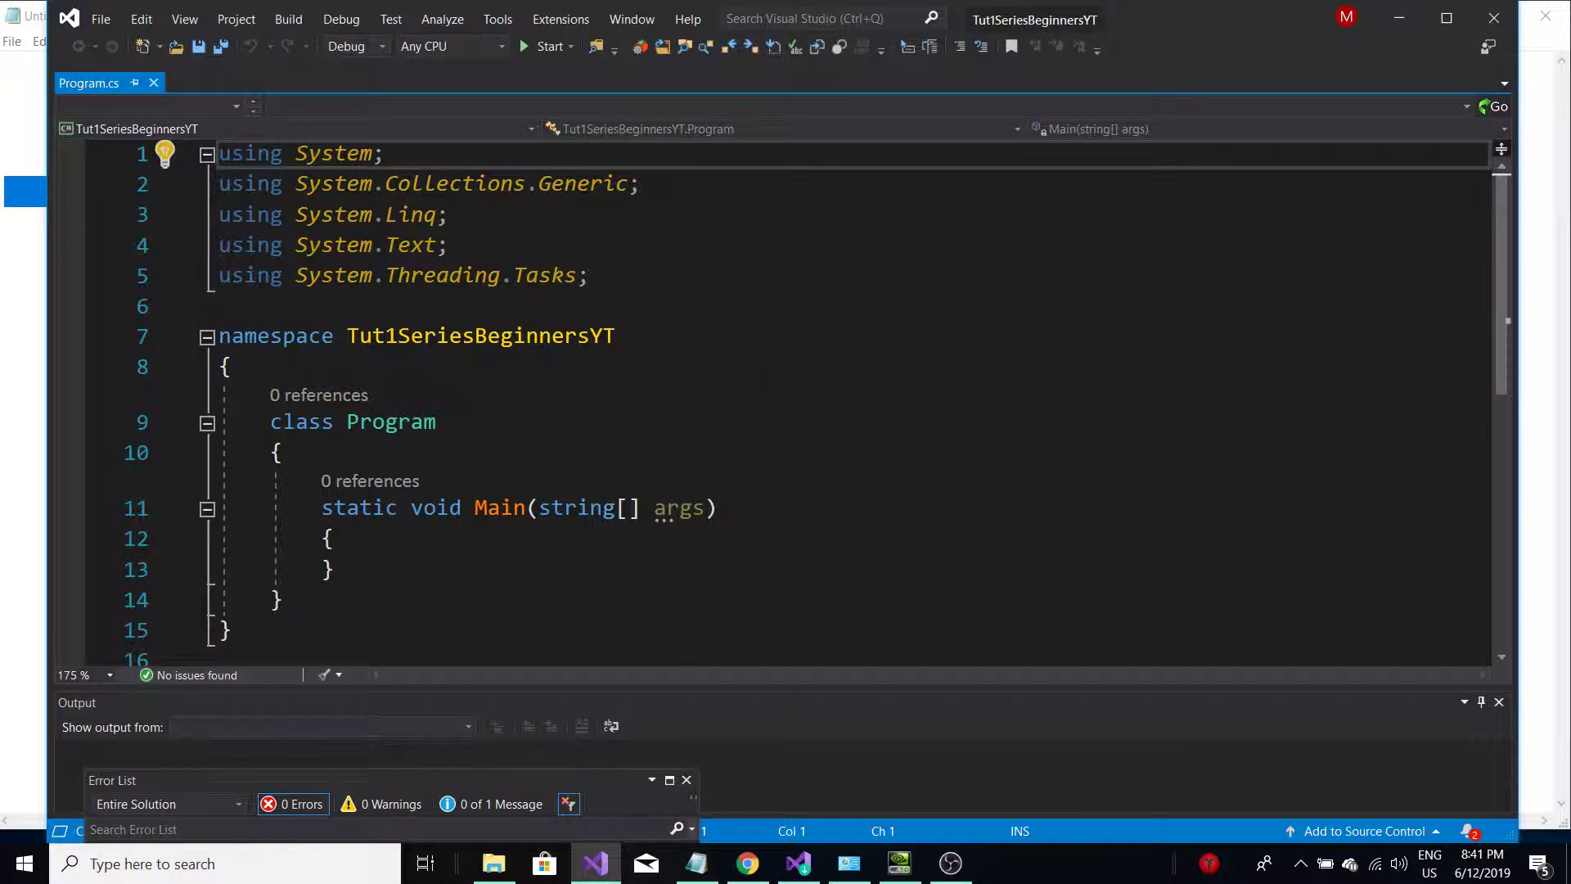
Step: Examine the using directives, namespace, Program class and Main method in Program.cs
{"action": "left_click", "coordinate": [616, 336]}
{"action": "left_click_drag", "start_coordinate": [309, 244], "coordinate": [588, 275]}
{"action": "left_click", "coordinate": [284, 600]}
{"action": "left_click", "coordinate": [271, 422]}
{"action": "left_click_drag", "start_coordinate": [271, 421], "coordinate": [334, 538]}
{"action": "left_click", "coordinate": [334, 538]}
{"action": "mouse_move", "coordinate": [271, 421]}
{"action": "left_mouse_down"}
{"action": "mouse_move", "coordinate": [436, 422]}
{"action": "mouse_move", "coordinate": [285, 421]}
{"action": "left_mouse_up"}
{"action": "left_click_drag", "start_coordinate": [219, 335], "coordinate": [231, 366]}
Step: Insert an empty line between the braces of the Main method
{"action": "left_click", "coordinate": [335, 569]}
{"action": "key", "text": "Up"}
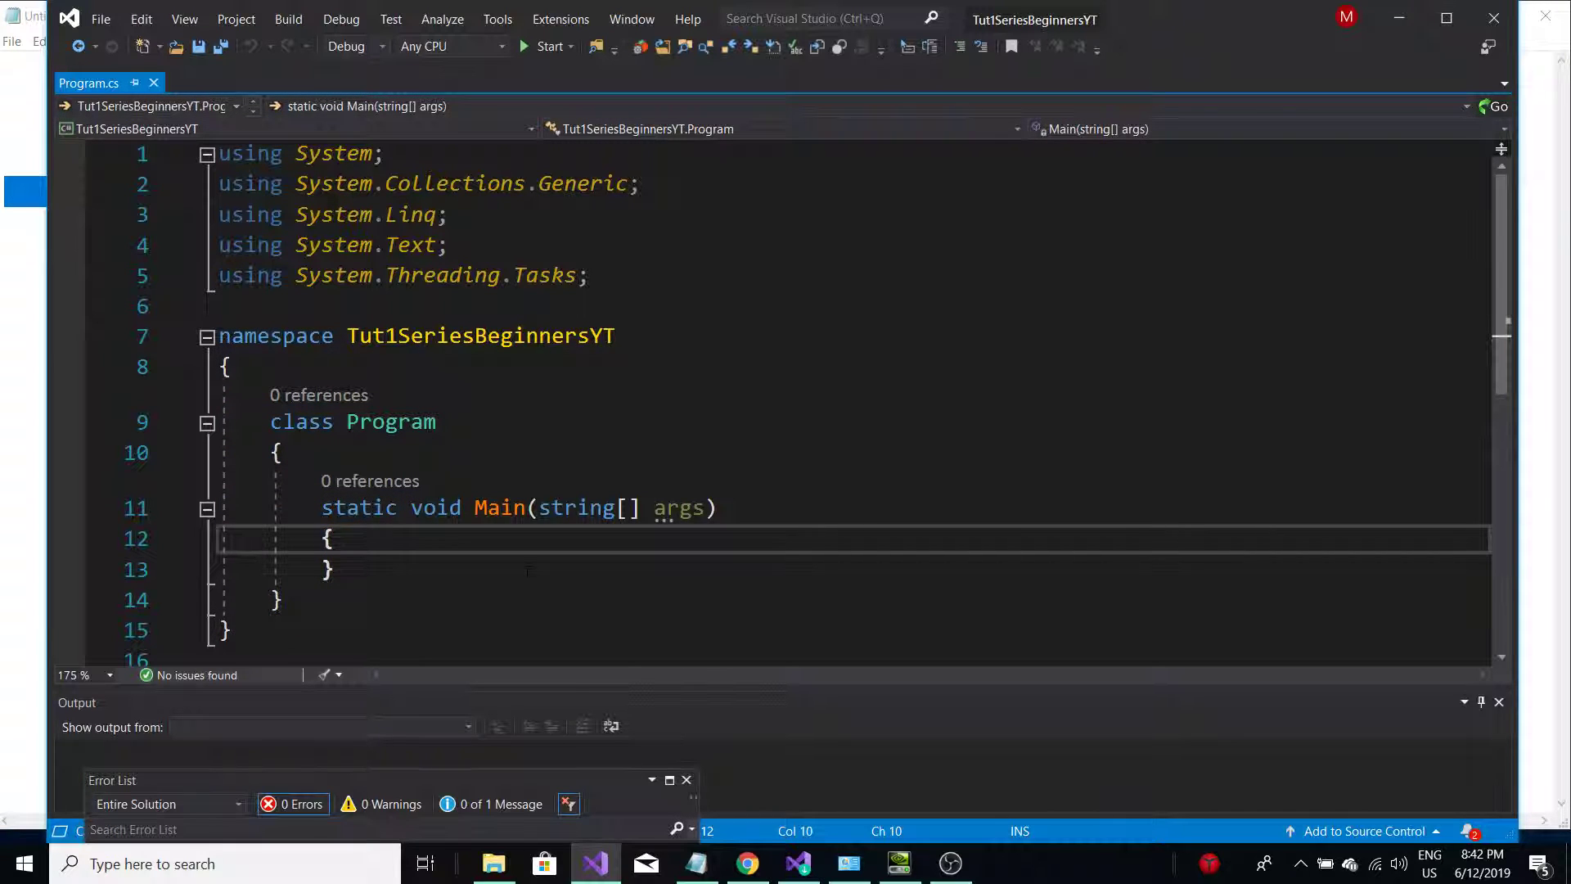
{"action": "key", "text": "Return"}
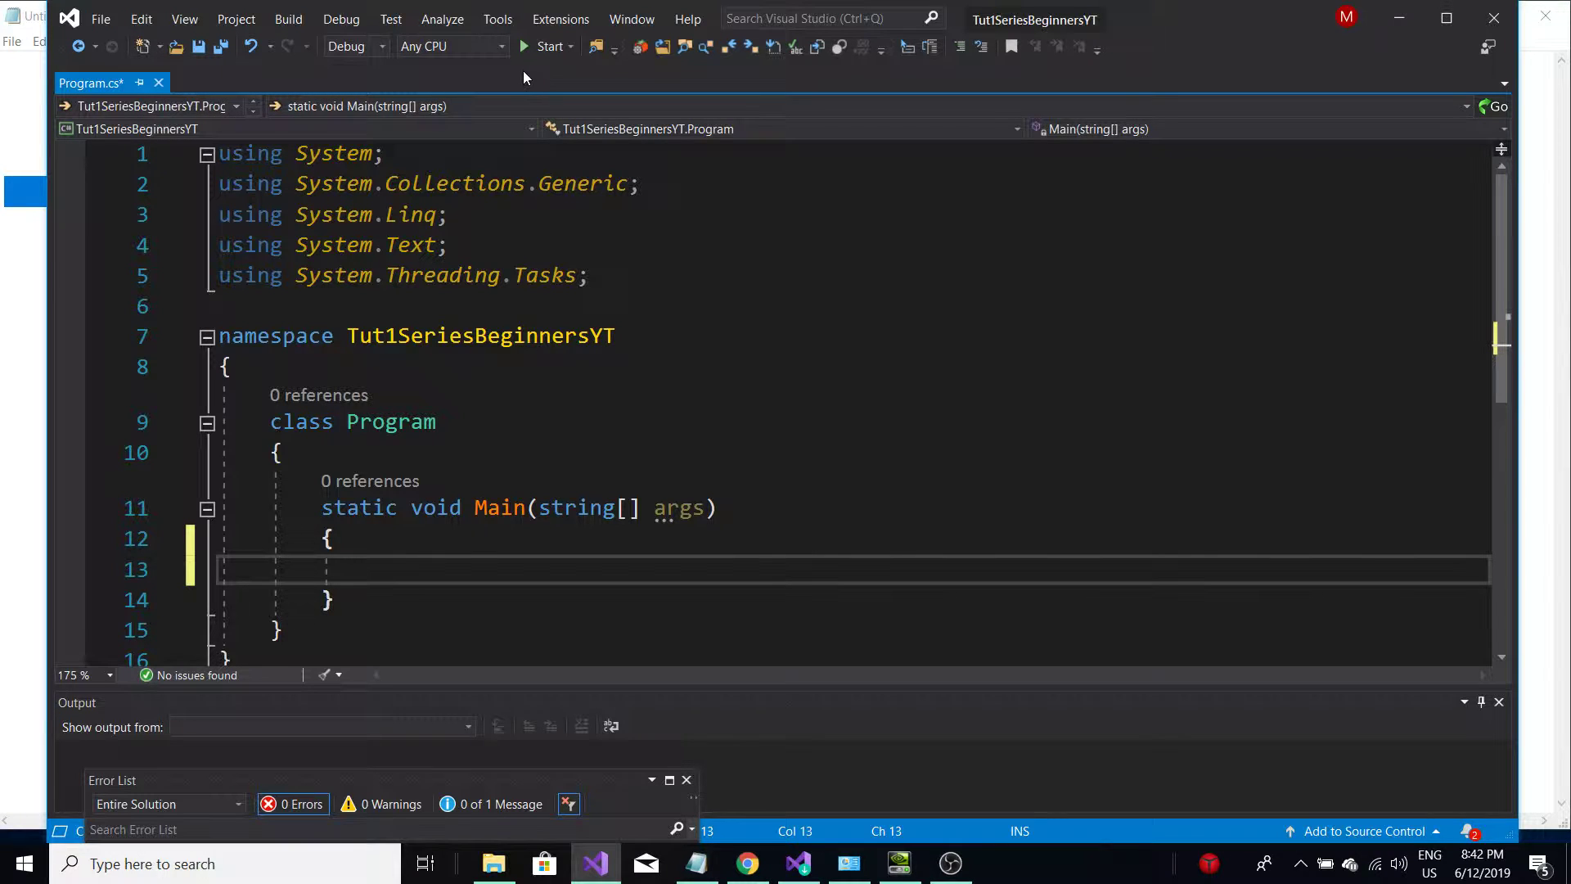
{"action": "left_click", "coordinate": [950, 864]}
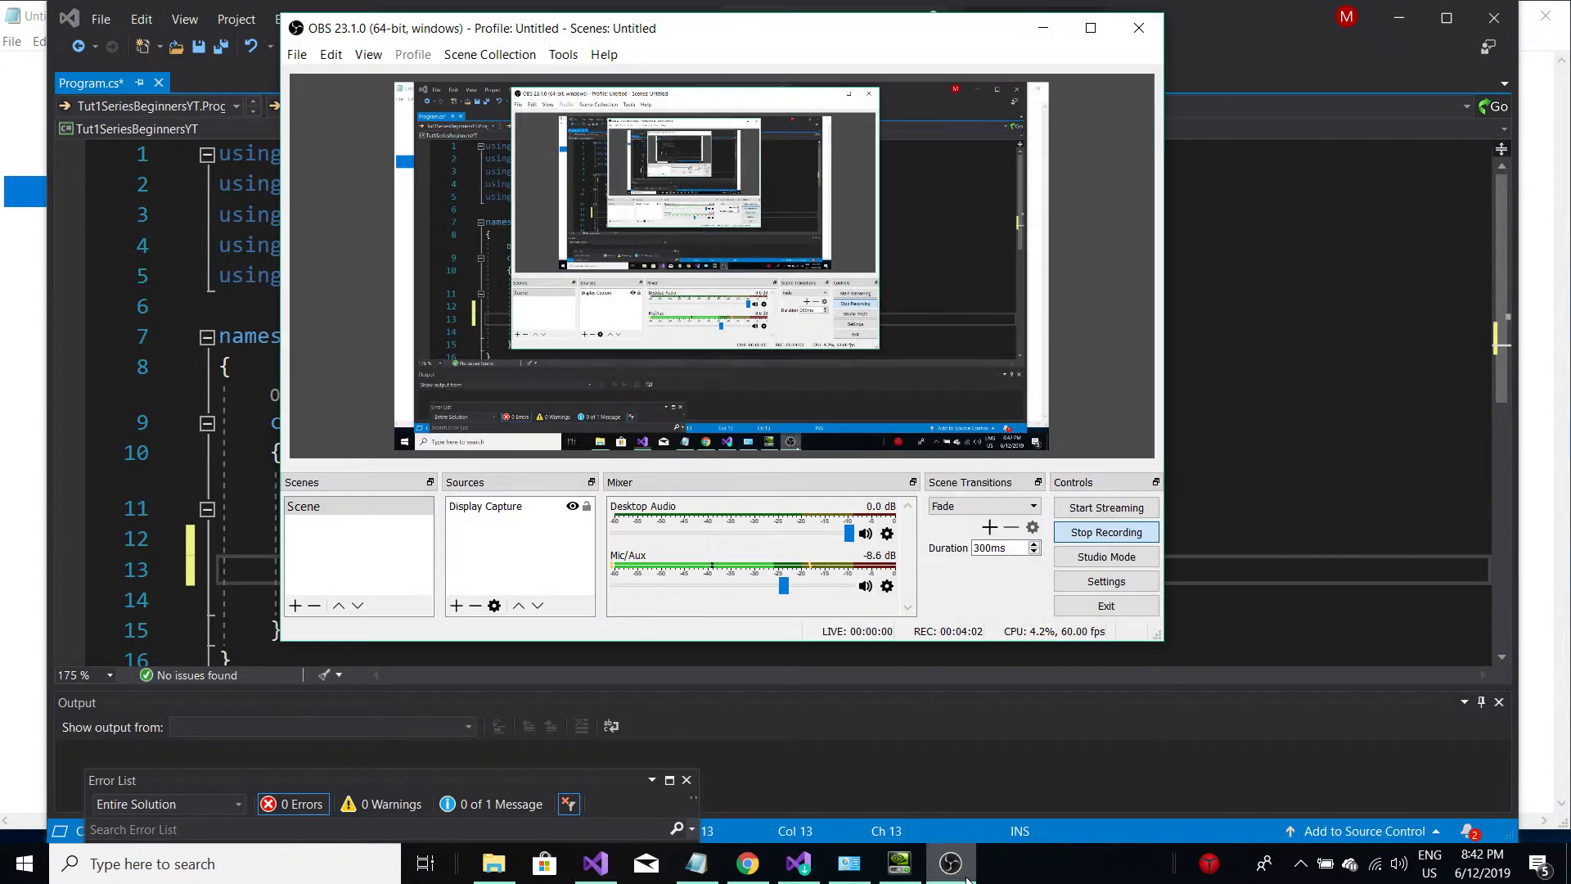